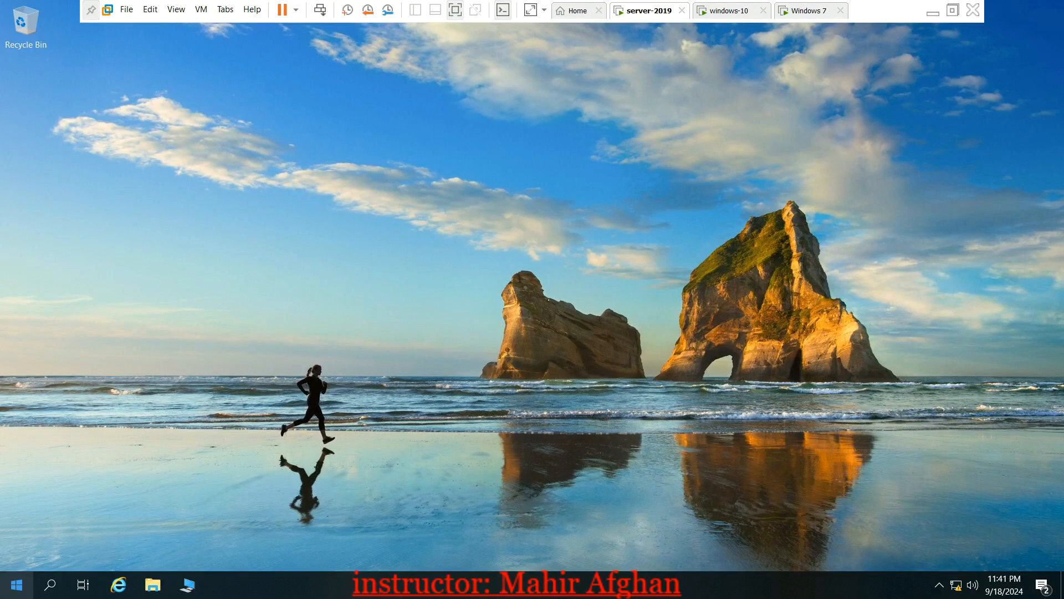
# Launch Server Manager from the Start menu on the Windows Server 2019 VM
pyautogui.click(13, 585)
pyautogui.click(259, 191)
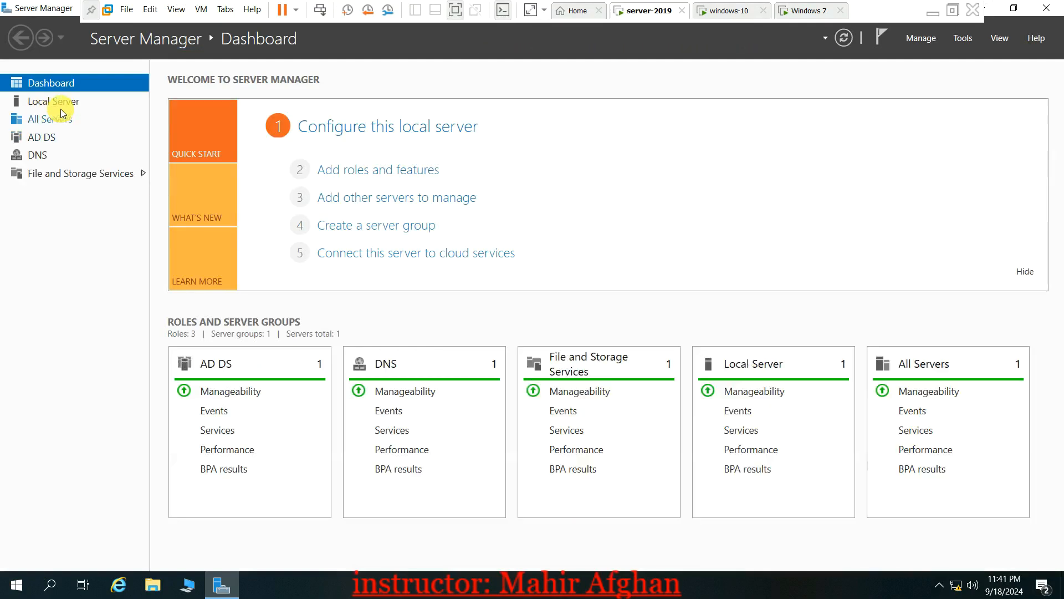
pyautogui.click(75, 105)
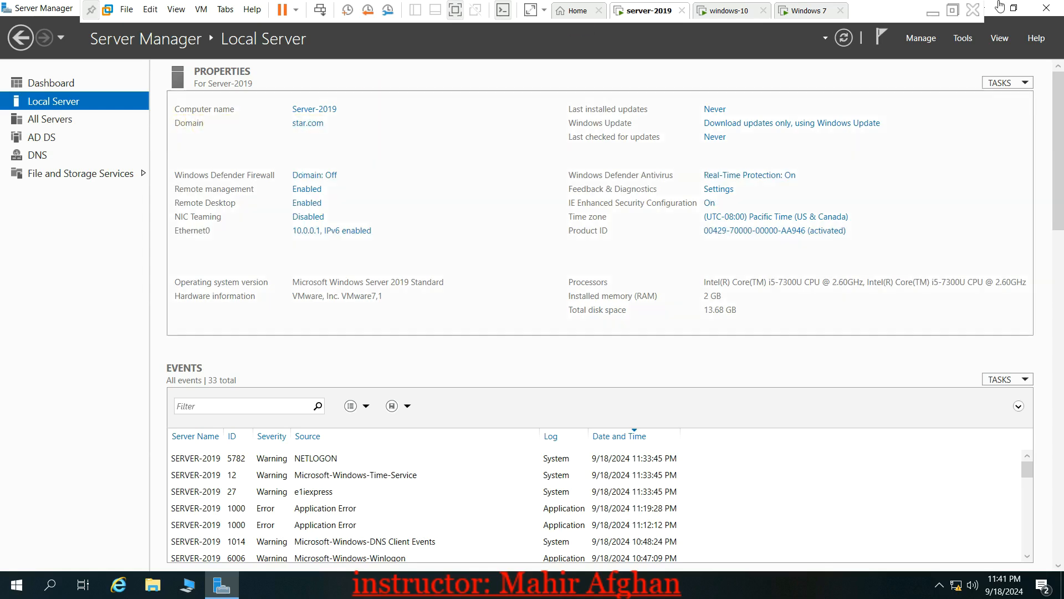
pyautogui.click(1046, 8)
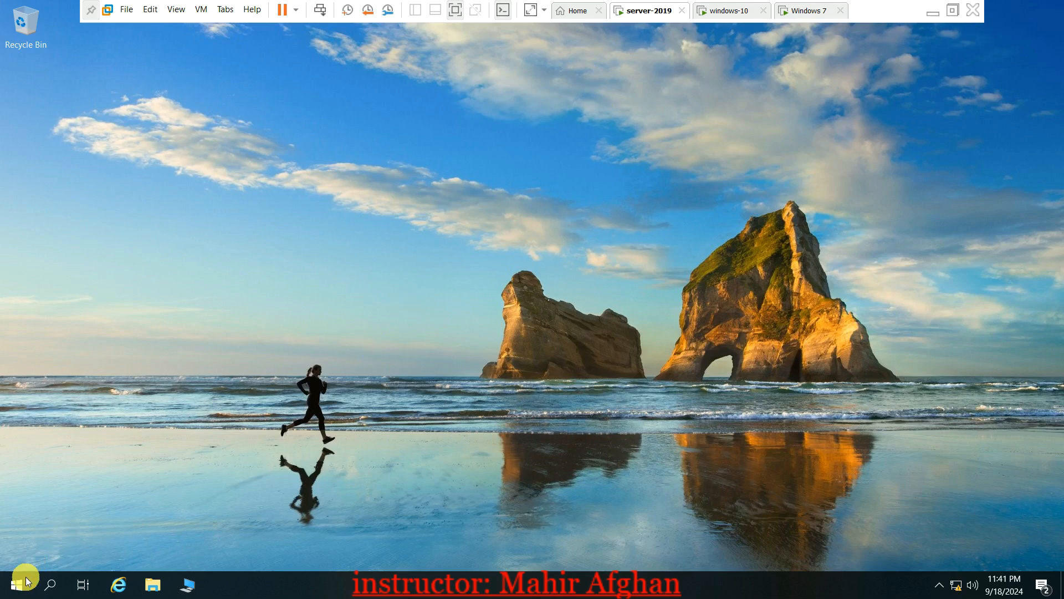
pyautogui.press('super')
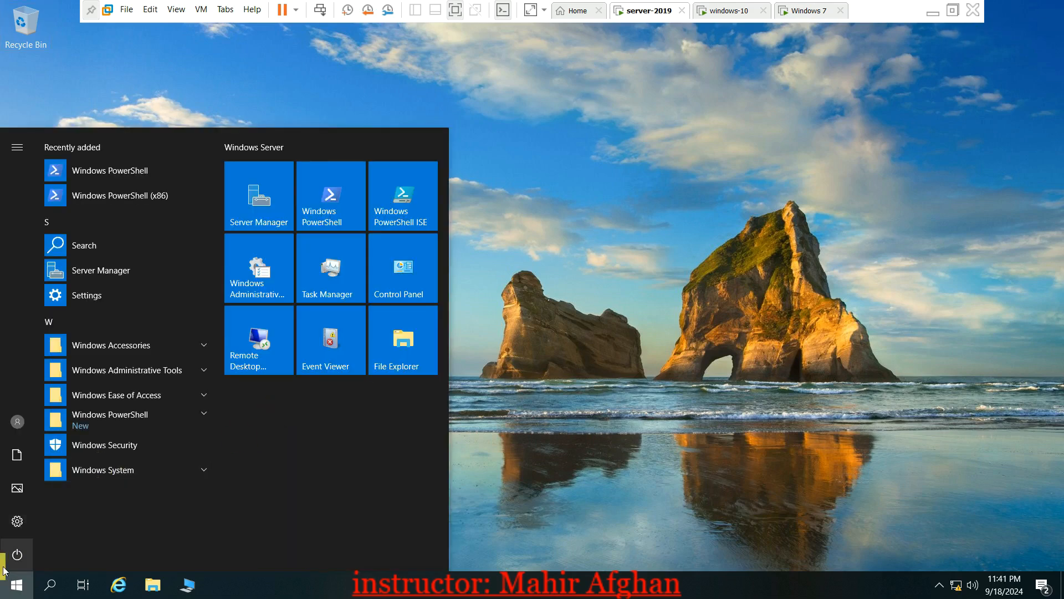
pyautogui.click(274, 211)
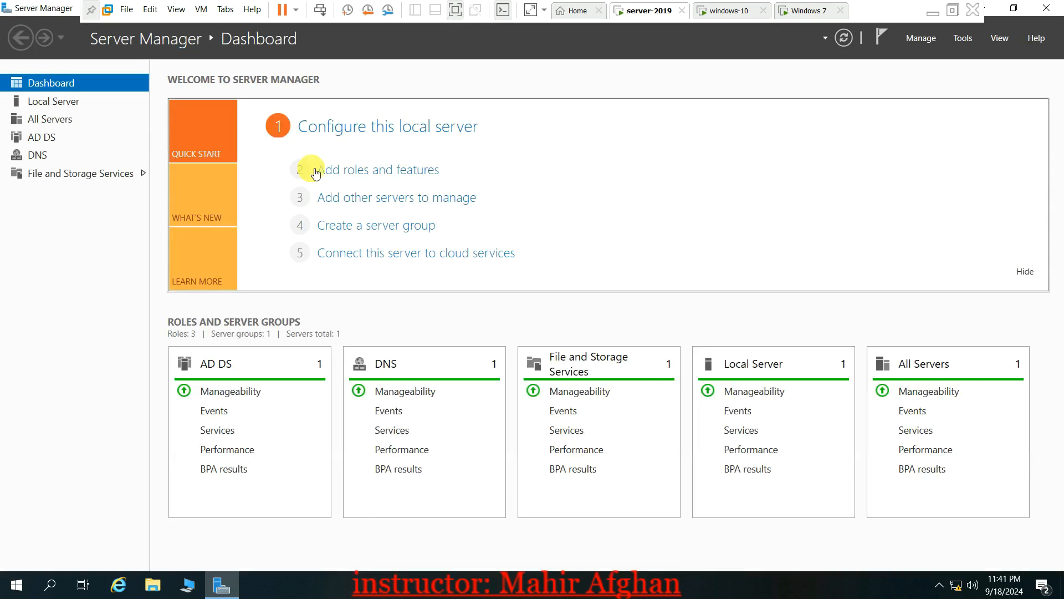
pyautogui.click(964, 38)
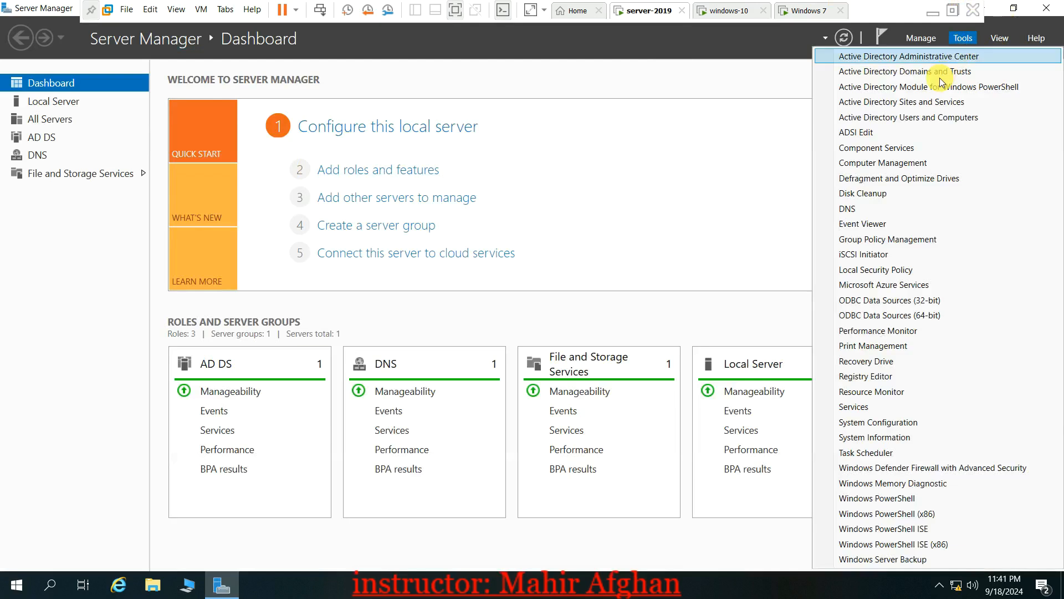
pyautogui.click(925, 117)
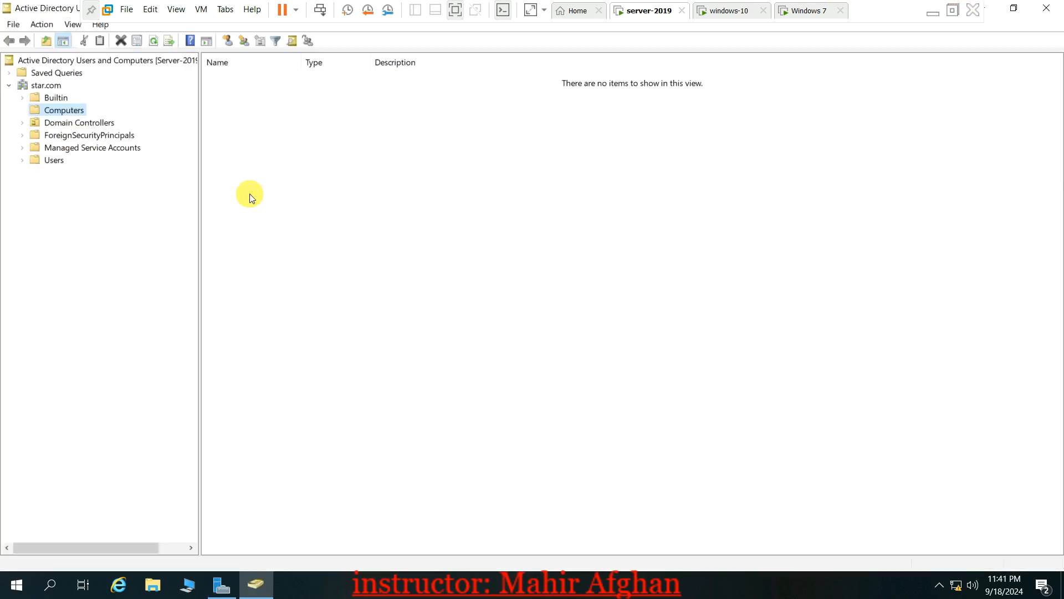
pyautogui.rightClick(353, 158)
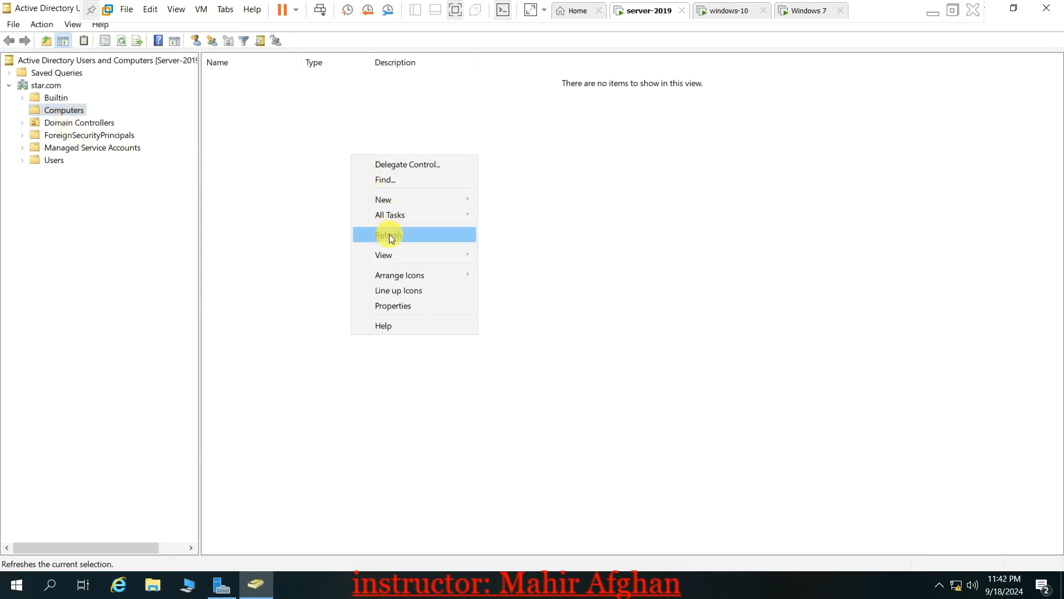
pyautogui.click(390, 235)
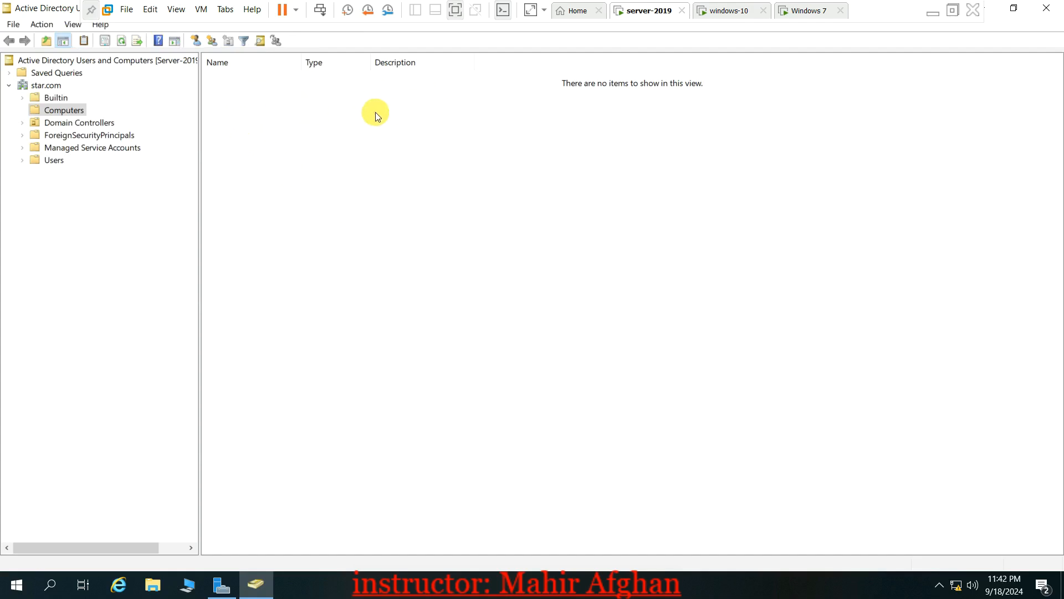
pyautogui.click(54, 161)
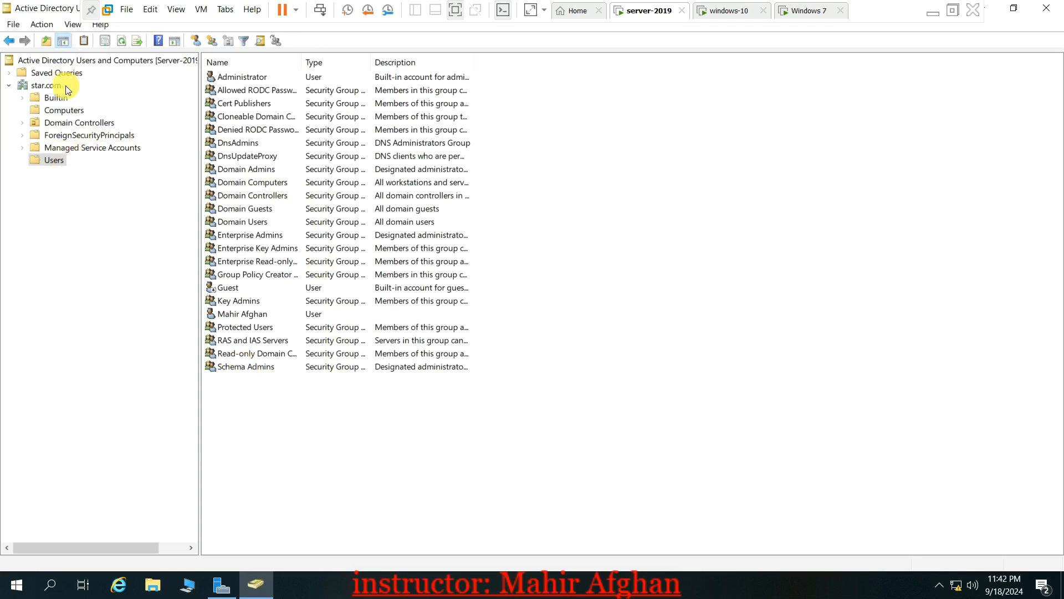
pyautogui.click(78, 115)
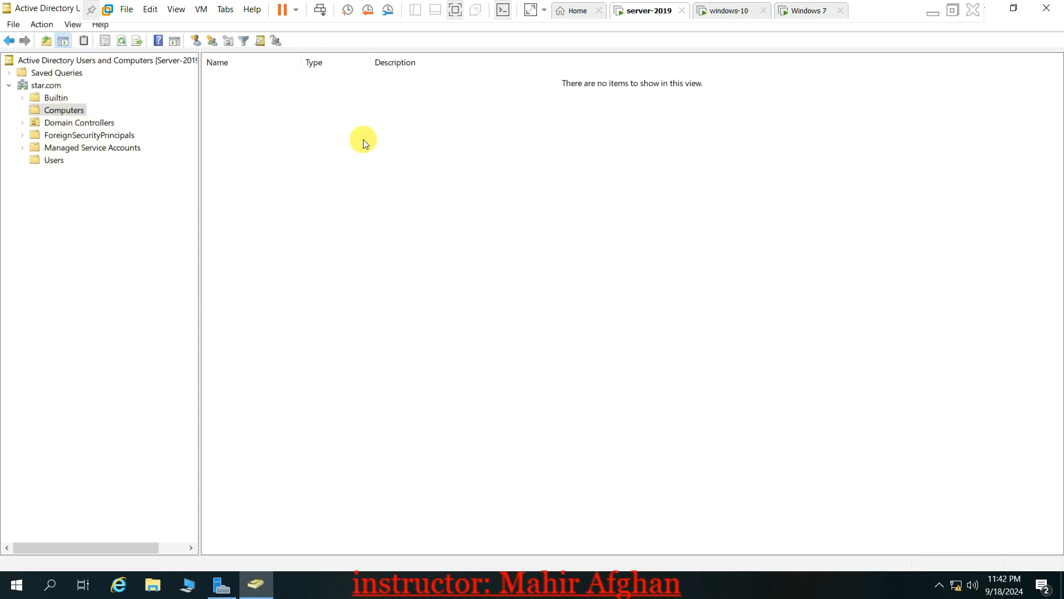
pyautogui.click(1047, 8)
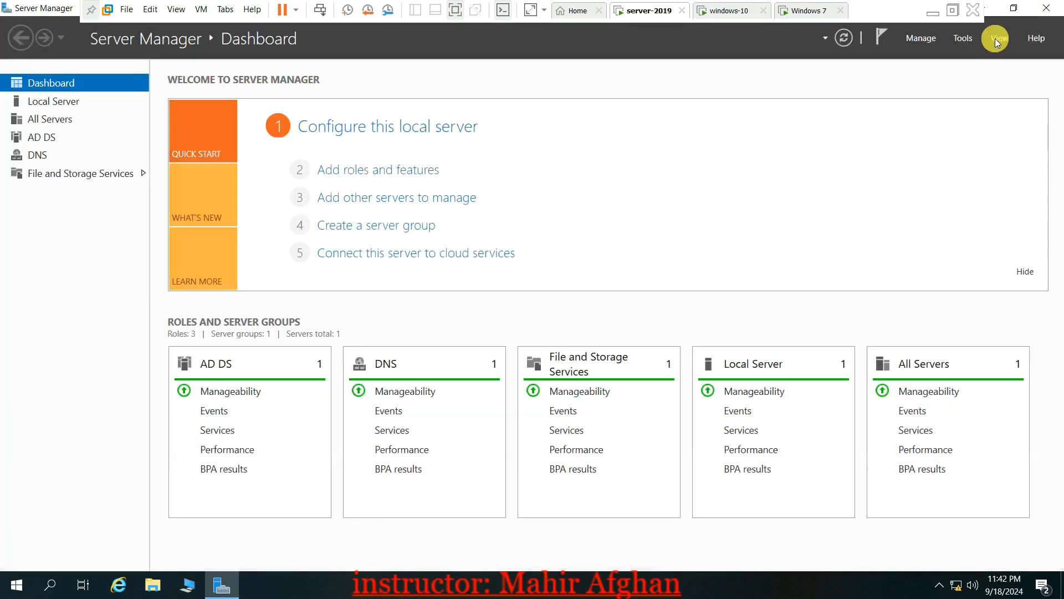
# Refresh the star.com forward lookup zone in DNS Manager, then move to the windows-10 VM
pyautogui.click(963, 40)
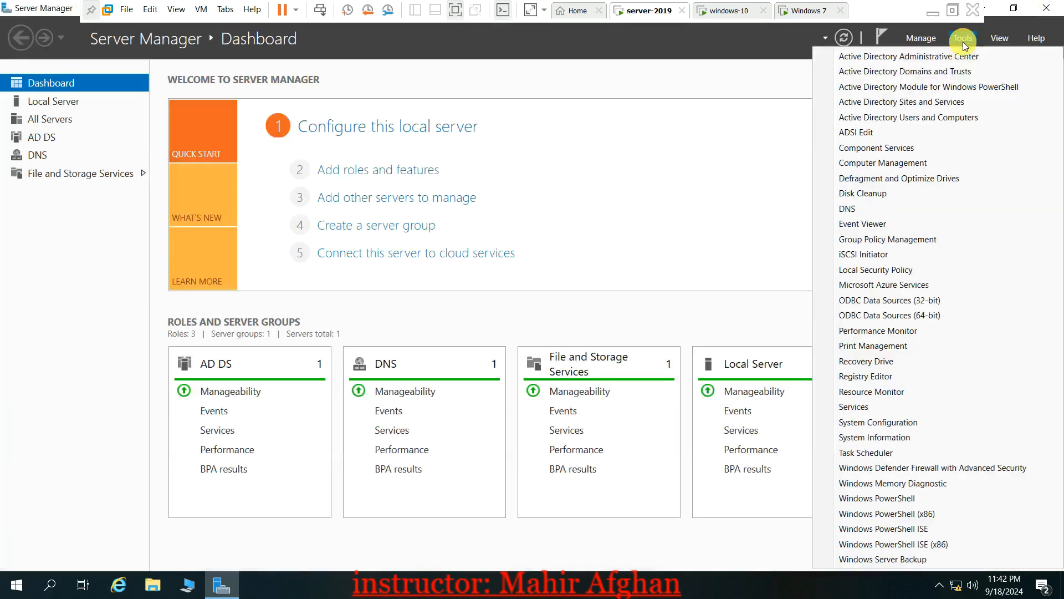
pyautogui.click(879, 208)
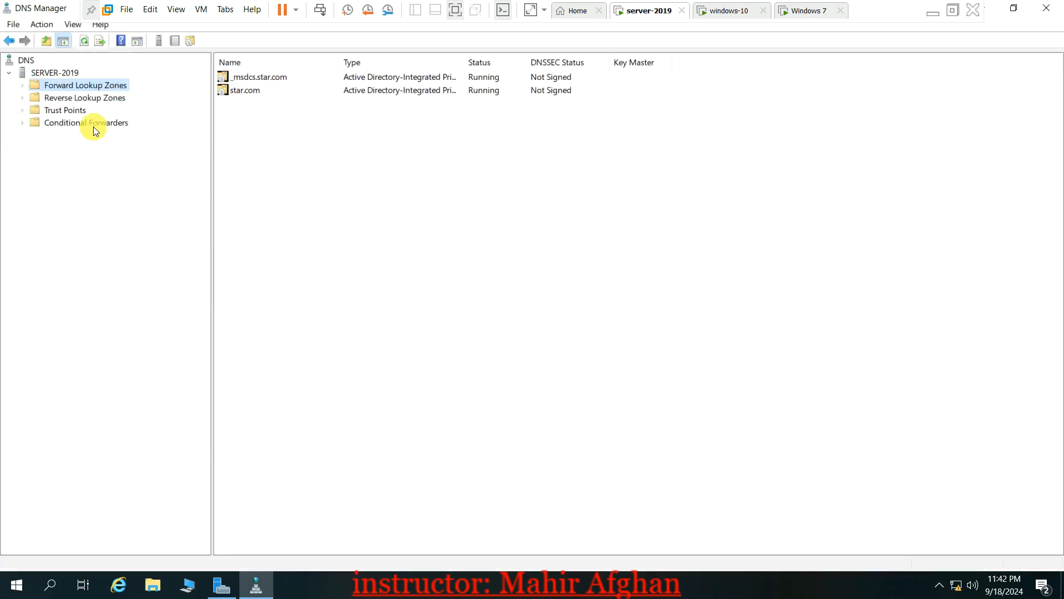
pyautogui.click(22, 84)
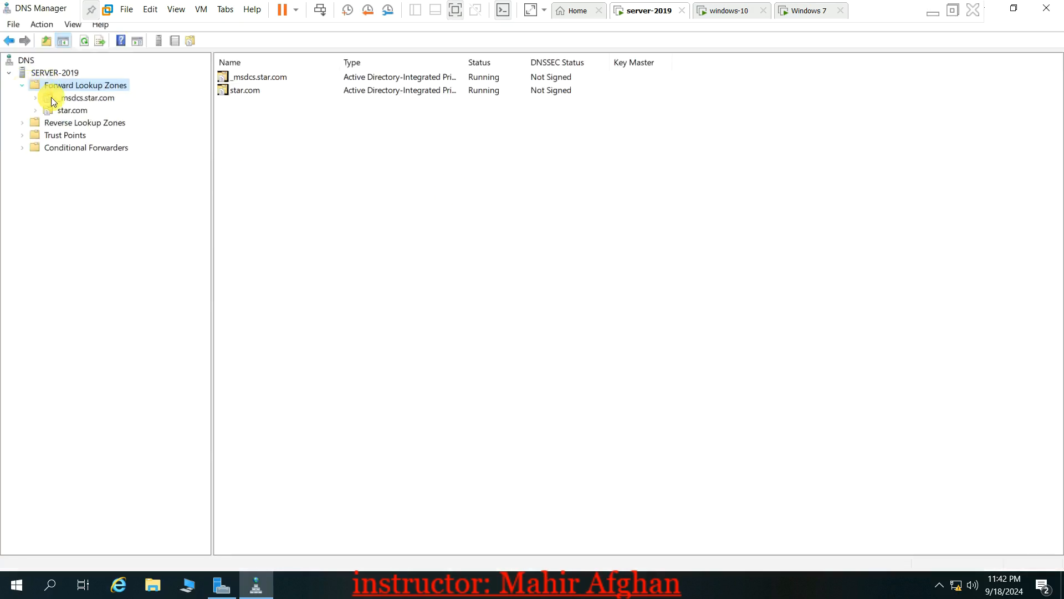
pyautogui.click(65, 111)
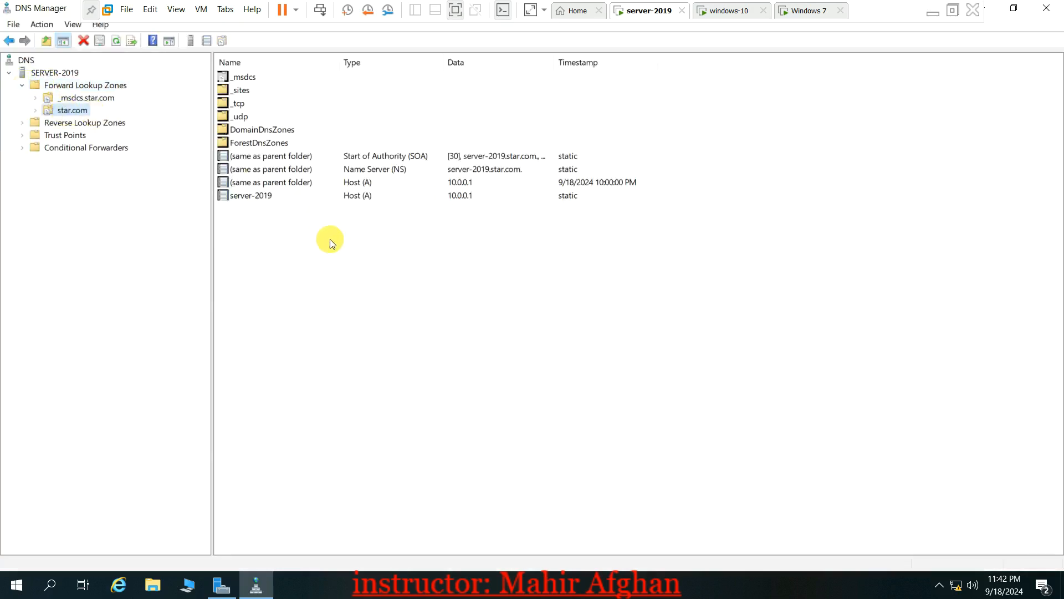
pyautogui.rightClick(310, 220)
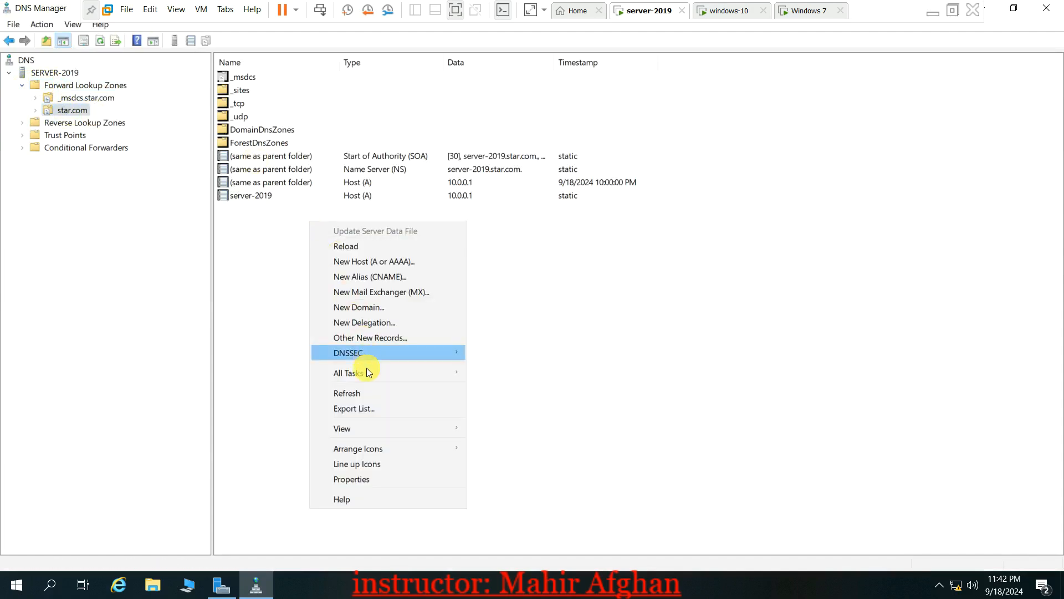
pyautogui.click(358, 391)
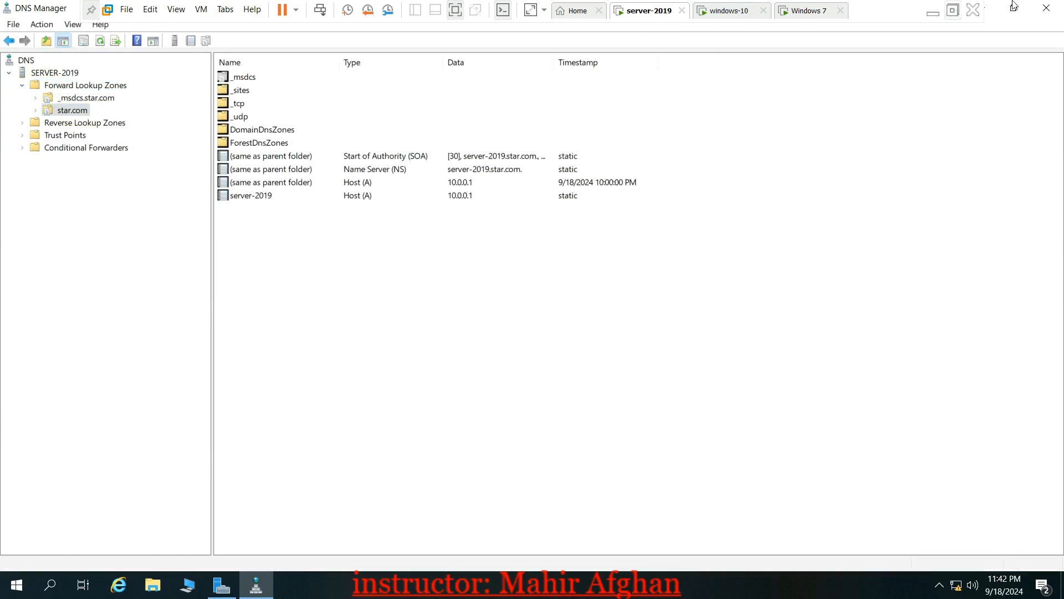
pyautogui.click(737, 14)
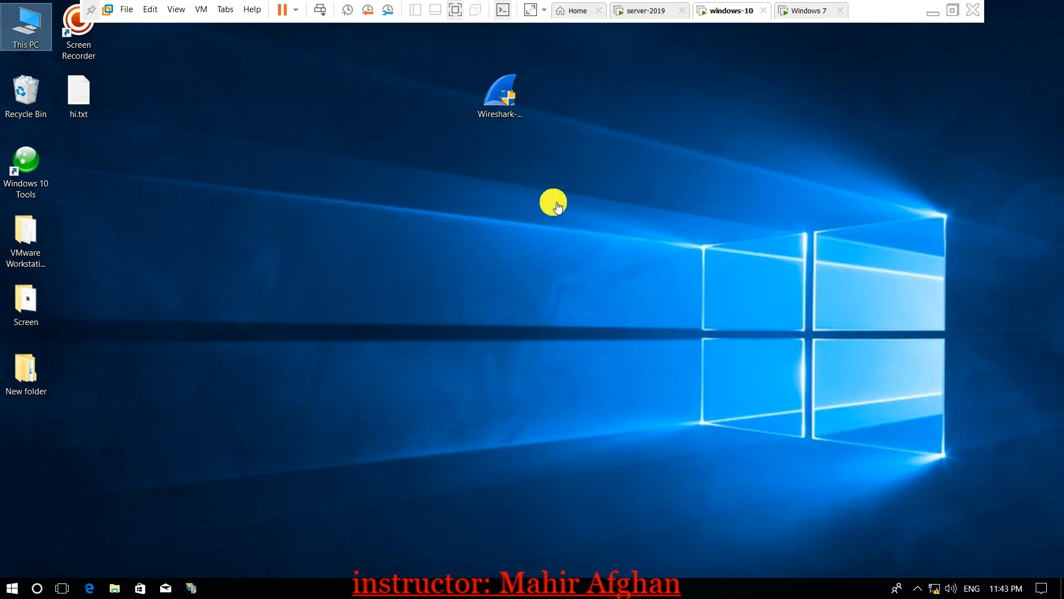
# Open Ethernet0's IPv4 properties through ncpa.cpl in Network Connections
pyautogui.press('super+r')
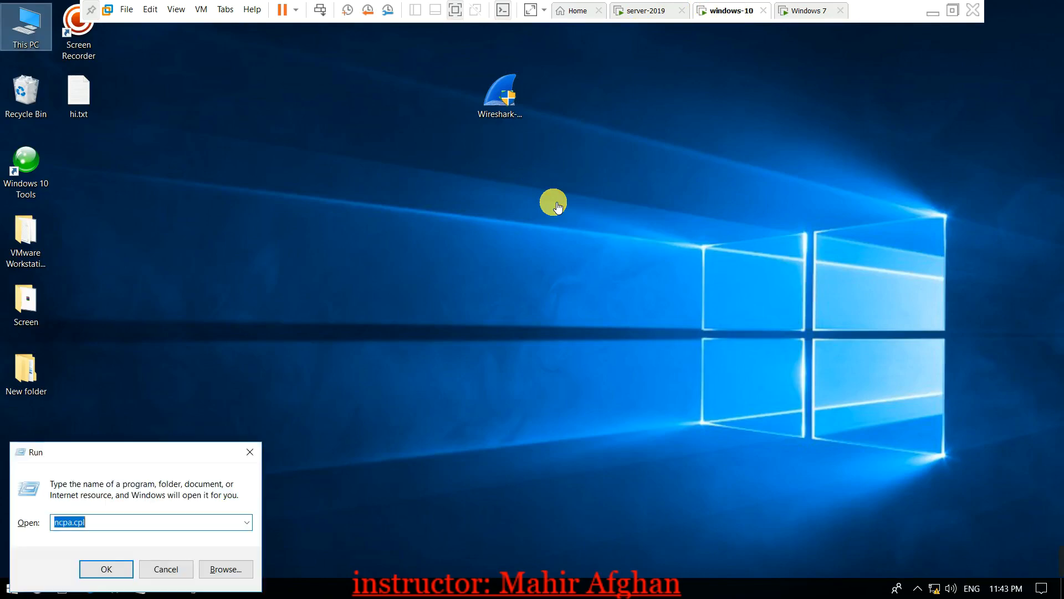
pyautogui.press('Return')
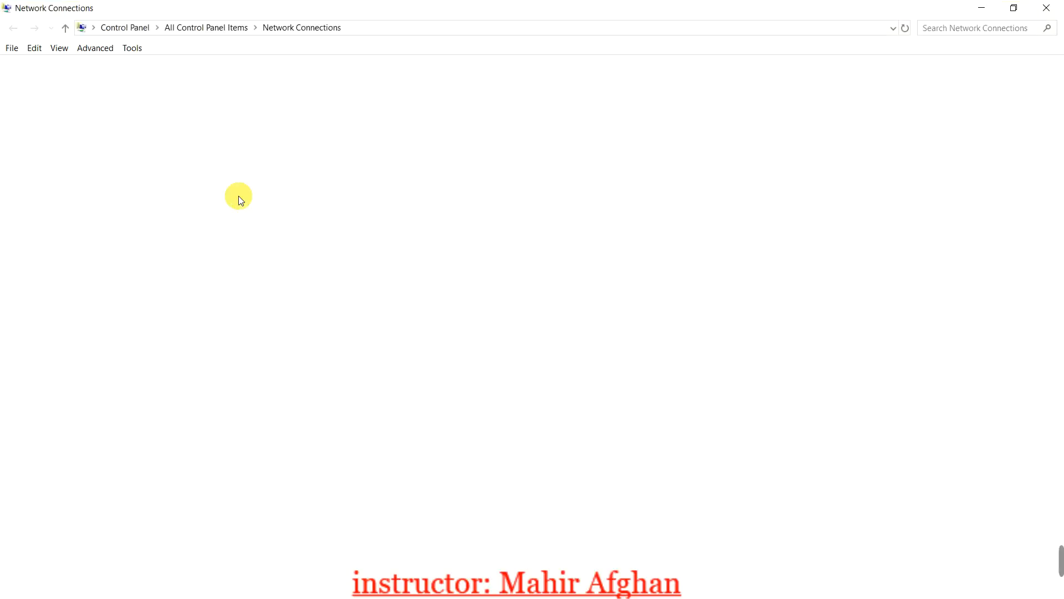
pyautogui.click(1047, 8)
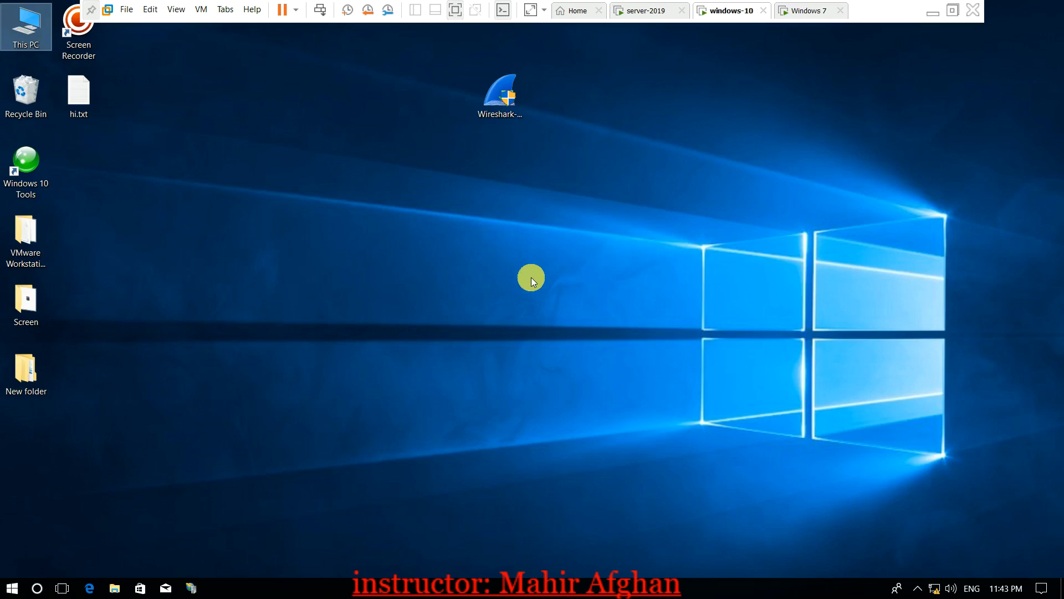
pyautogui.press('super+r')
pyautogui.write('ncpa.cpl')
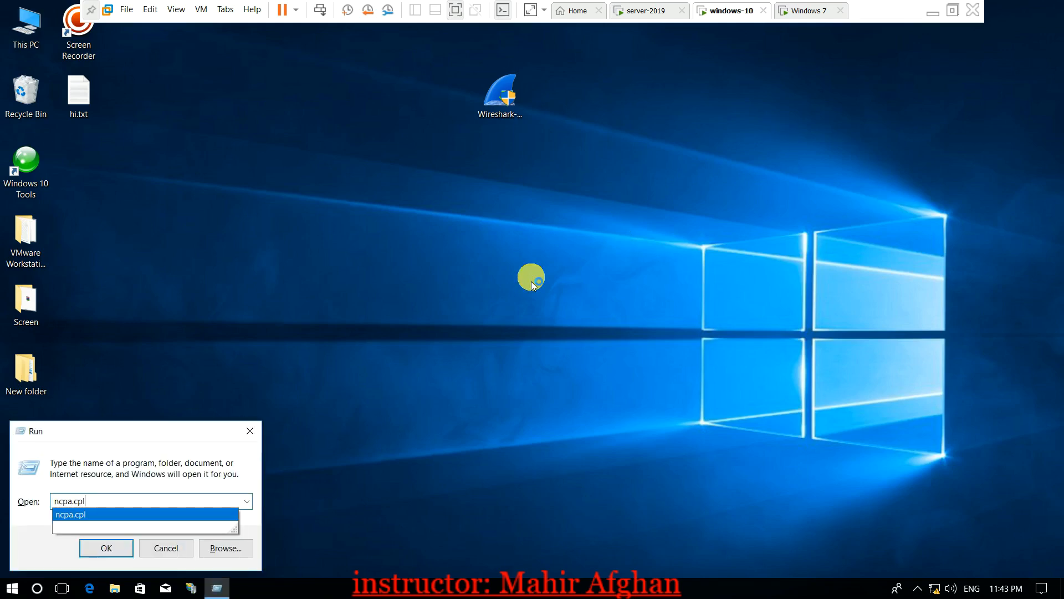
pyautogui.press('Return')
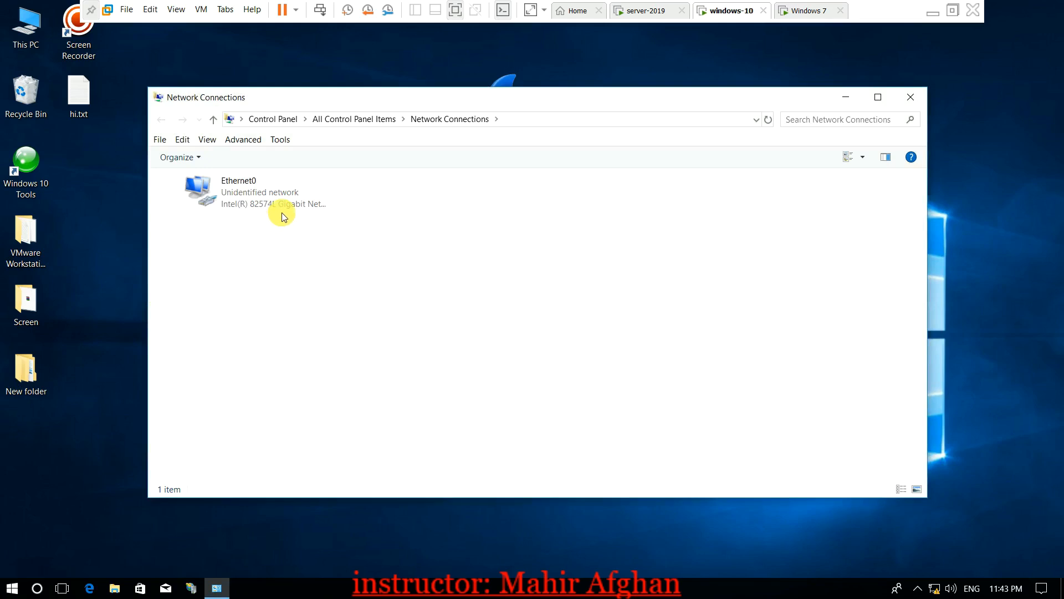
pyautogui.doubleClick(288, 203)
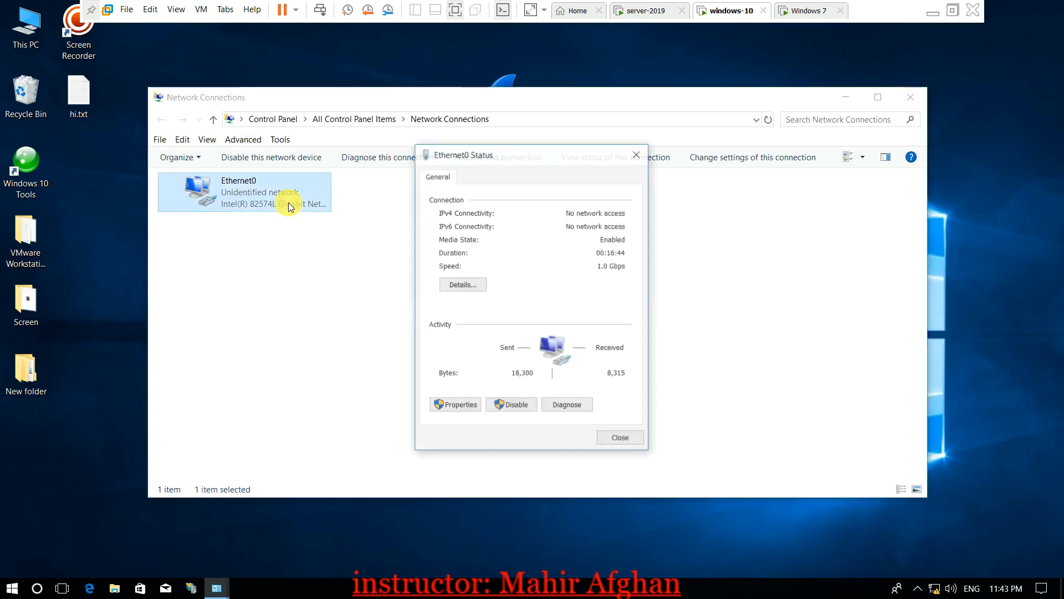
pyautogui.click(465, 408)
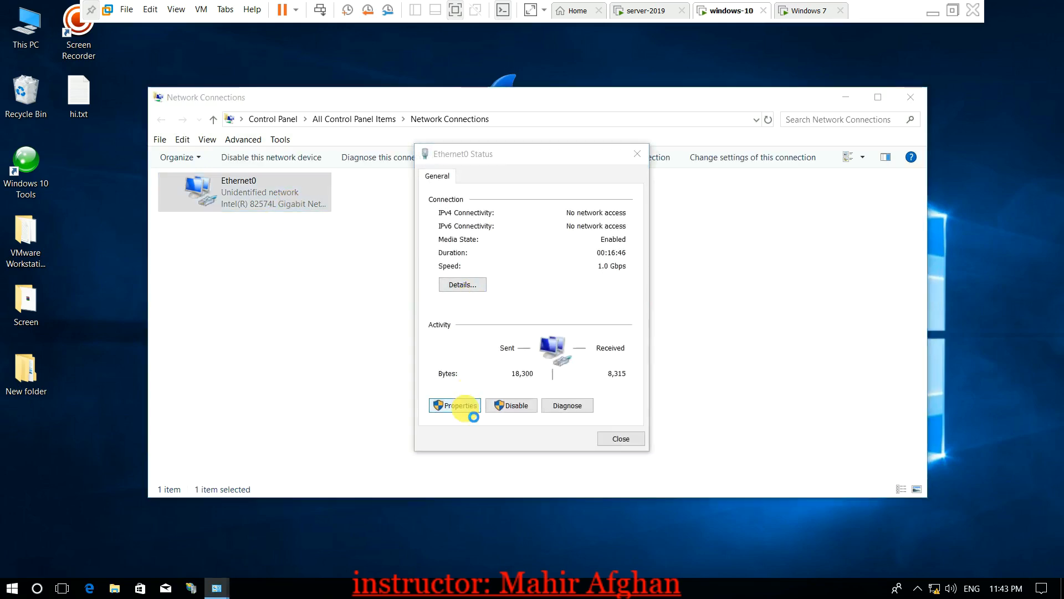
pyautogui.doubleClick(580, 314)
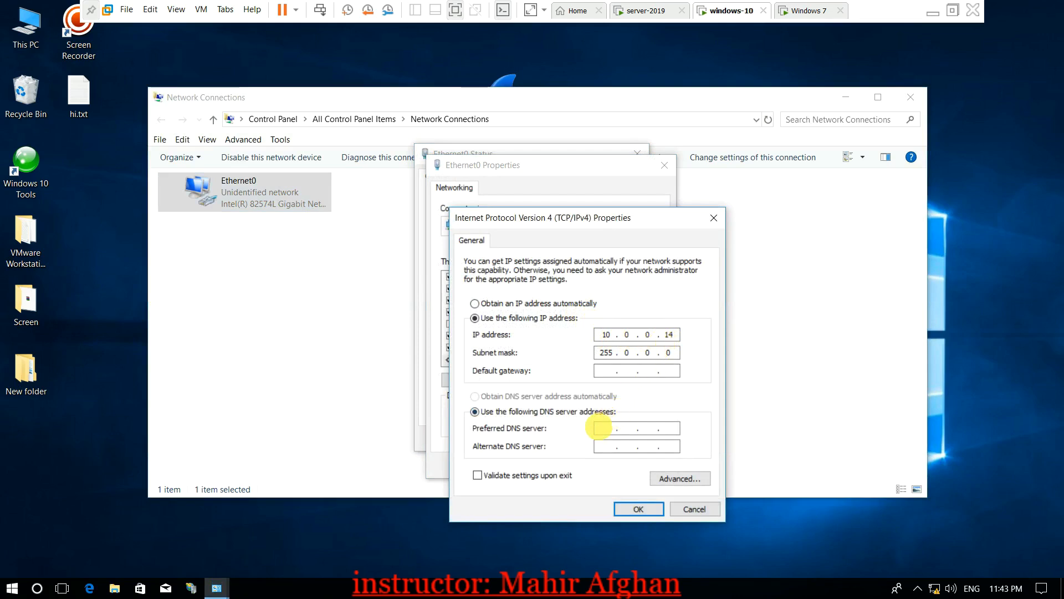
# Leave IP 10.0.0.14 and mask 255.0.0.0 unchanged and close all Ethernet0 windows
pyautogui.click(603, 428)
pyautogui.click(669, 428)
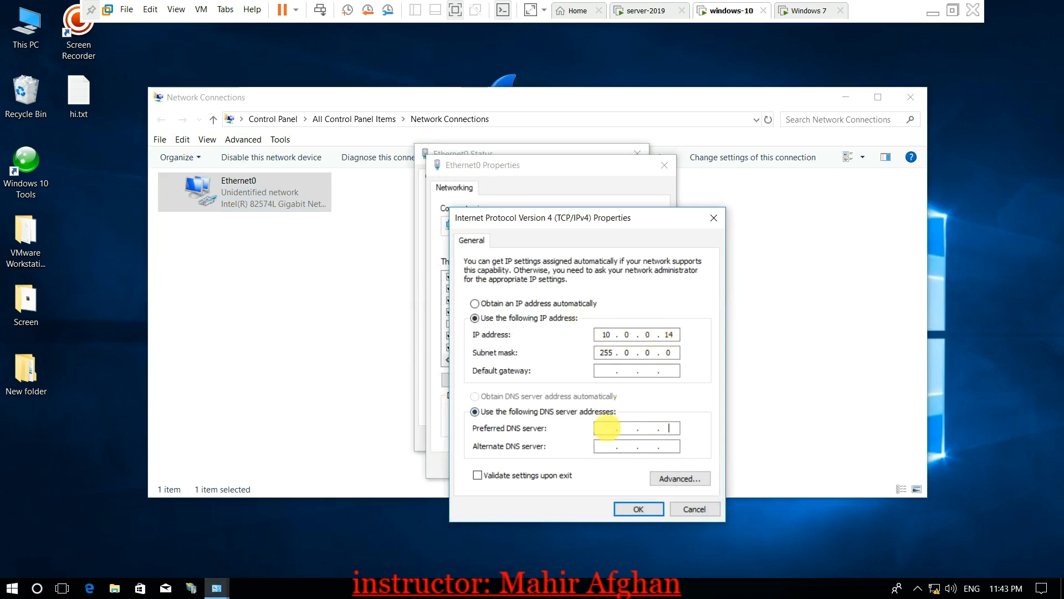
pyautogui.click(714, 221)
pyautogui.click(665, 167)
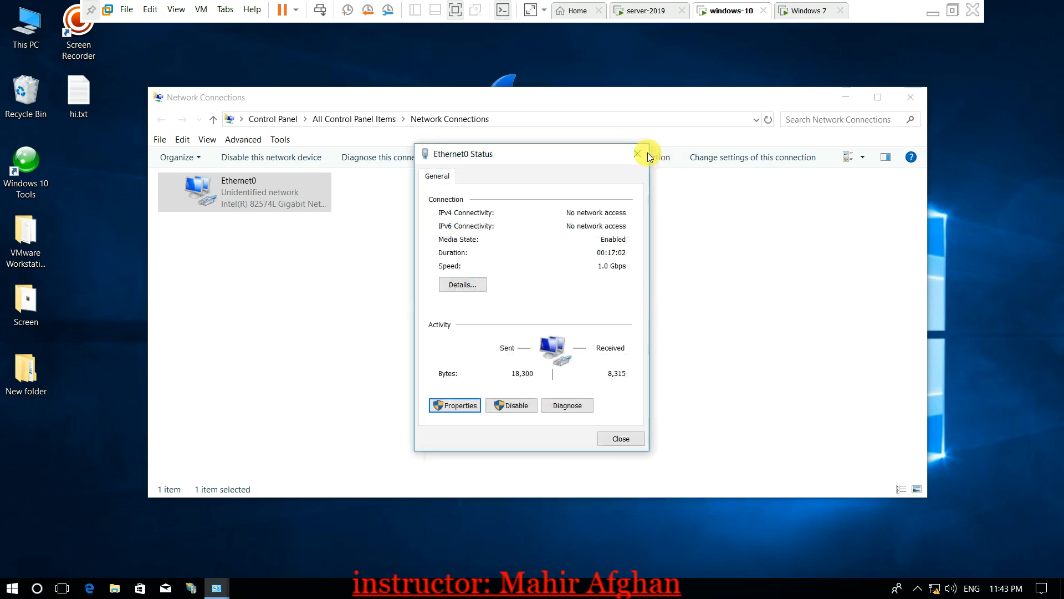
pyautogui.click(641, 151)
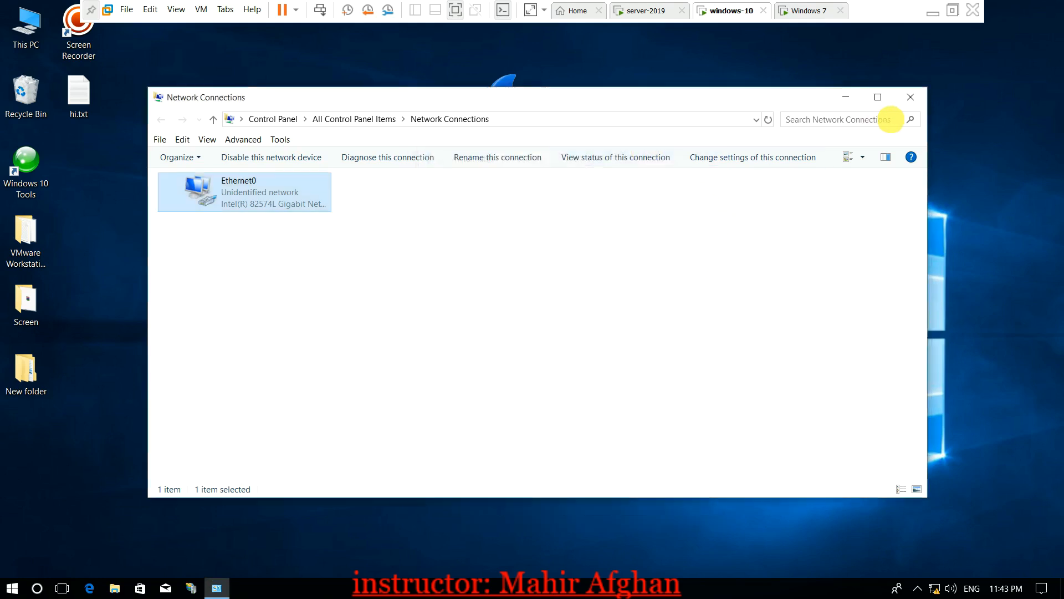
pyautogui.click(912, 95)
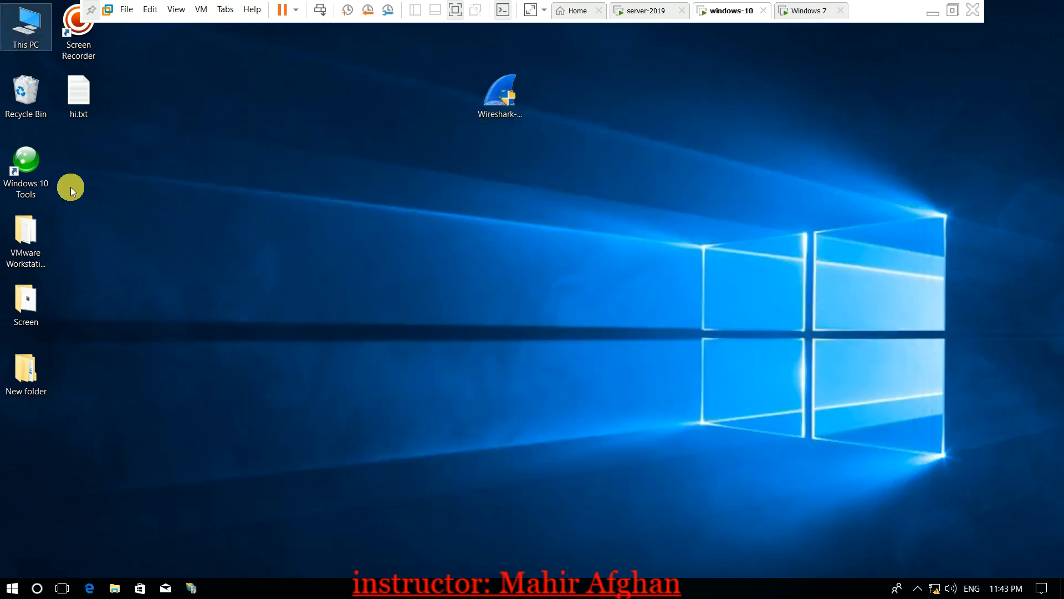
# In Command Prompt, ping 10.0.0.1 and stop it with Ctrl+C after replies arrive
pyautogui.click(34, 589)
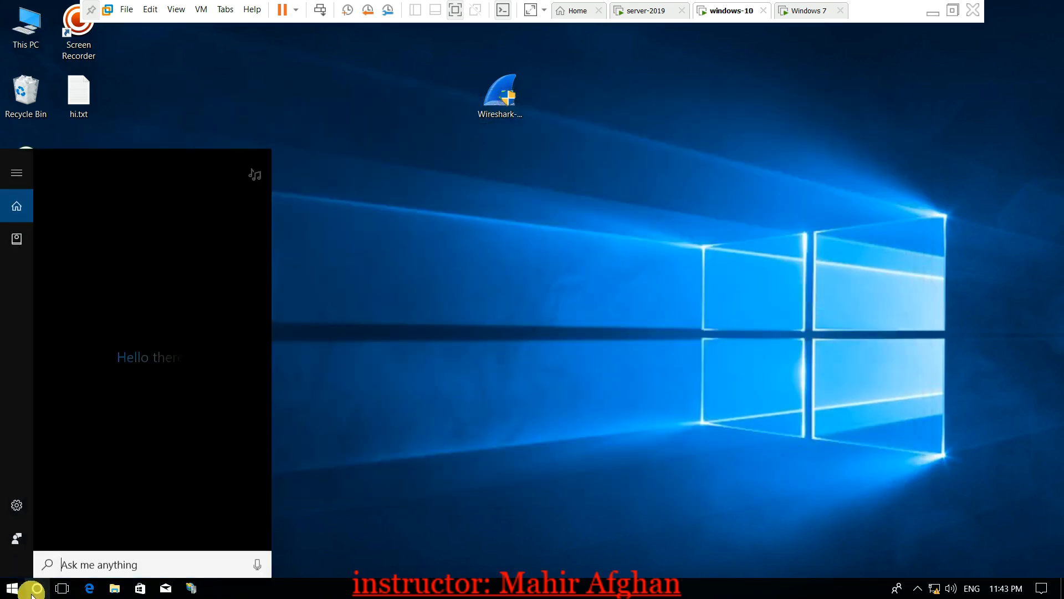
pyautogui.click(35, 589)
pyautogui.write('ping 10.0.0.1')
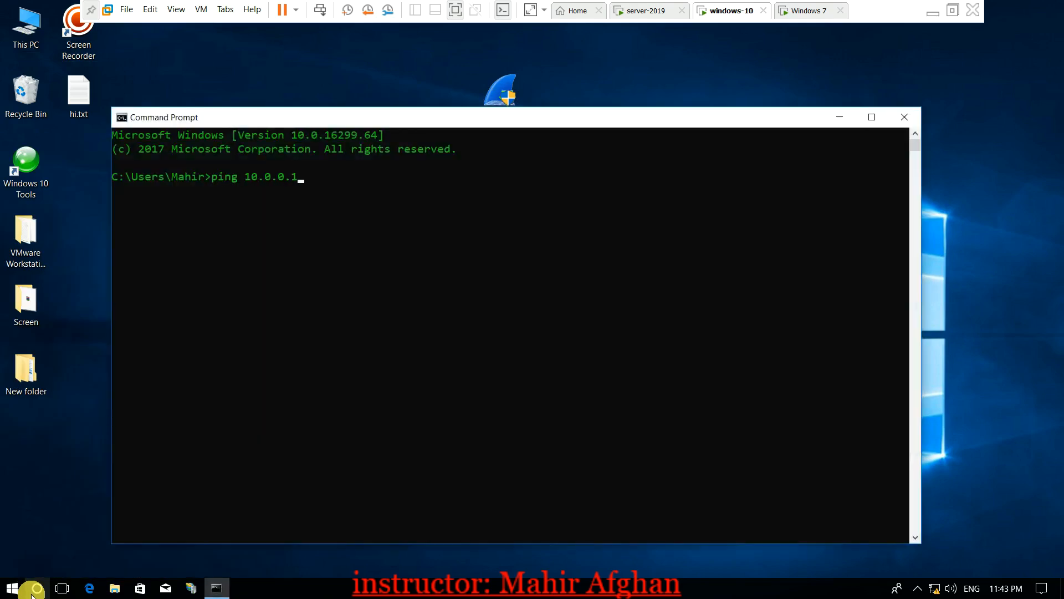
pyautogui.press('Return')
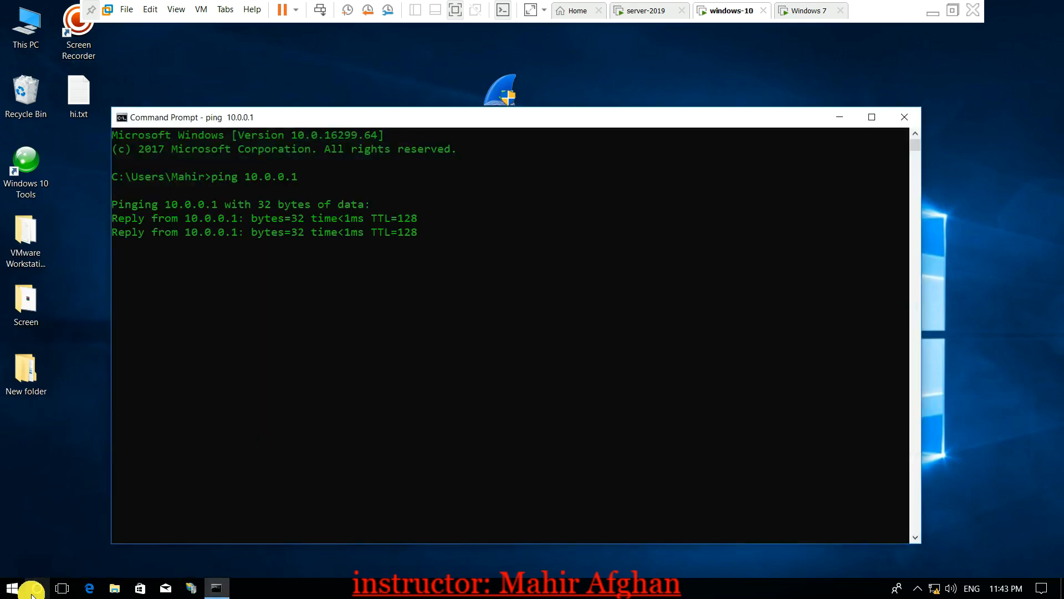
pyautogui.hotkey('ctrl', 'c')
# Run nslookup to check the default DNS server, then close Command Prompt
pyautogui.write('nslookup')
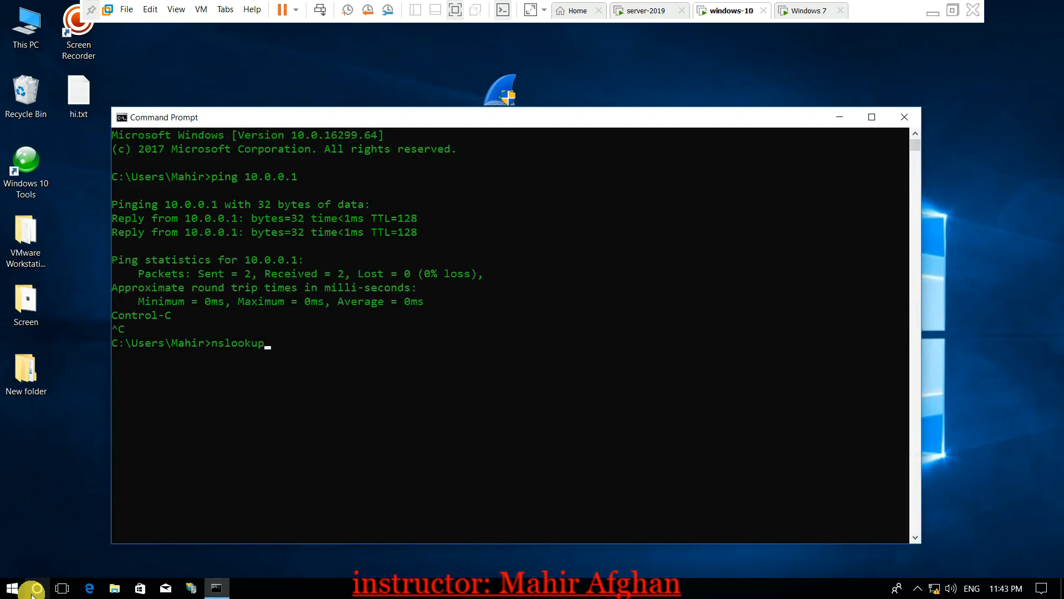
pyautogui.press('Return')
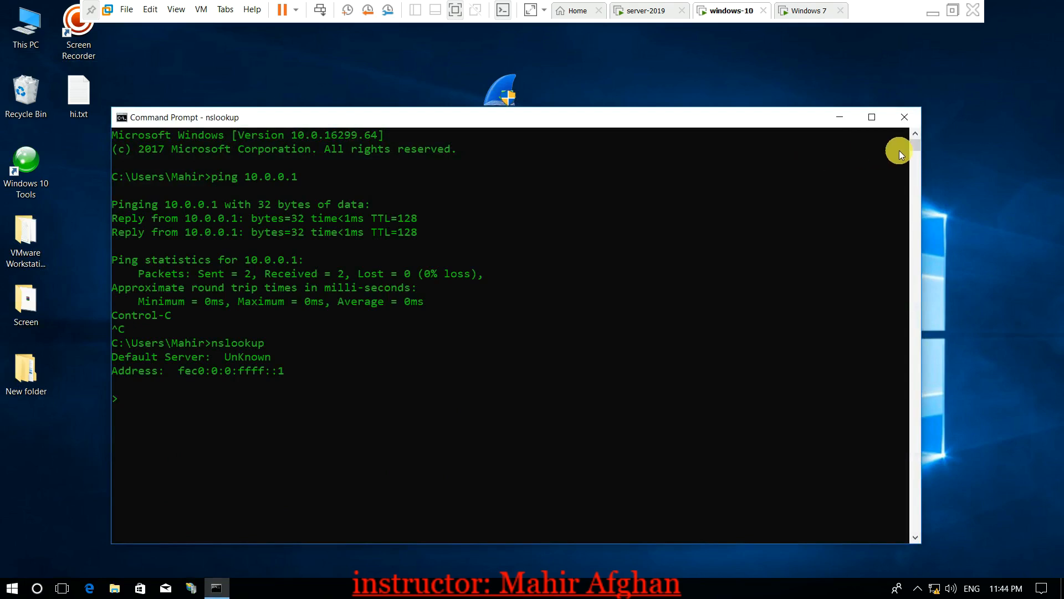
pyautogui.click(904, 112)
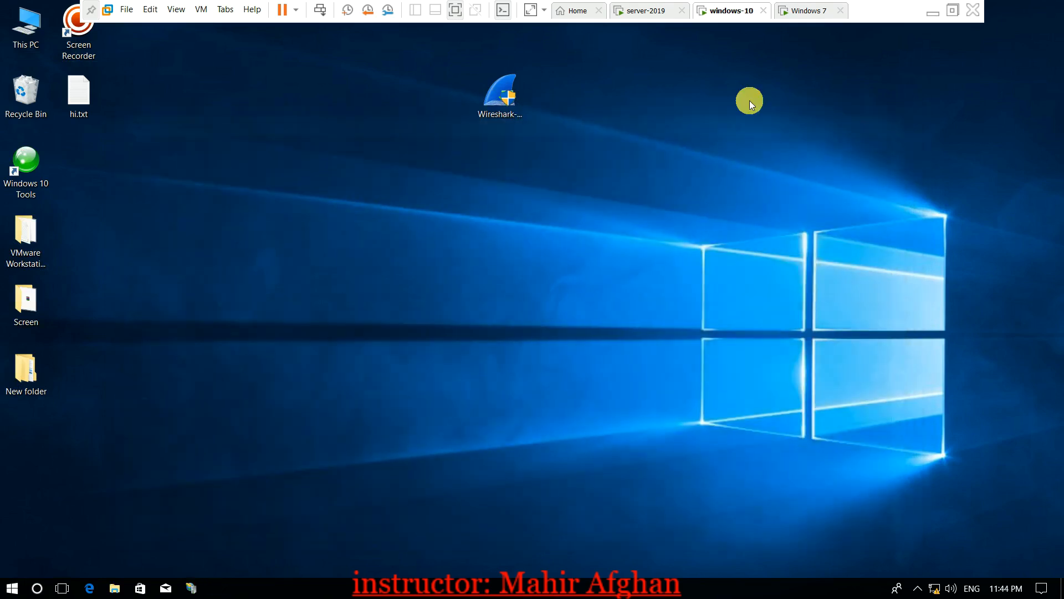
# Open This PC's computer name settings and inspect the name virtual-PC and its NetBIOS name
pyautogui.rightClick(24, 31)
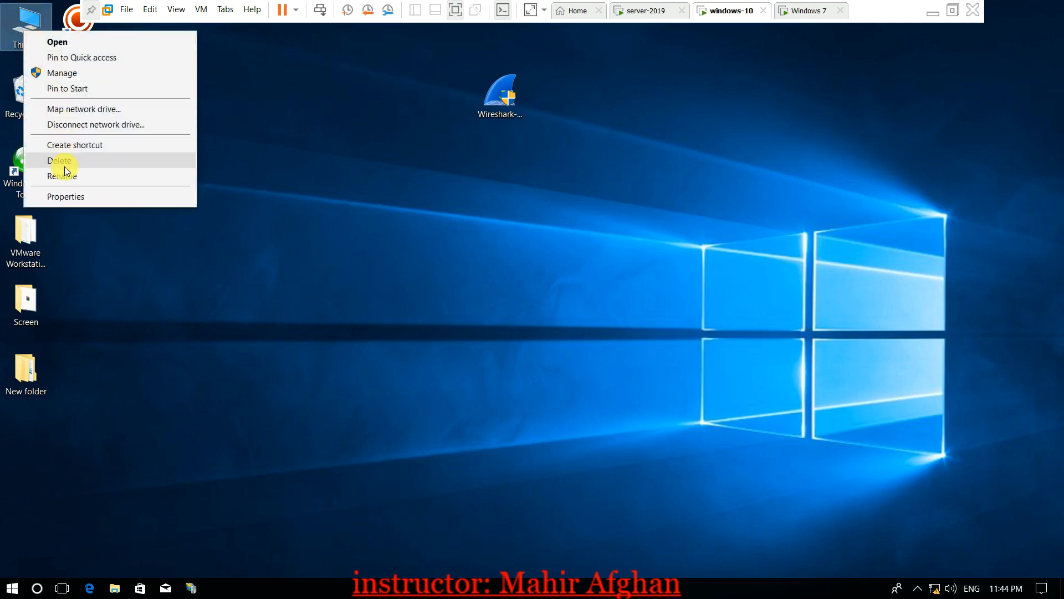
pyautogui.click(65, 195)
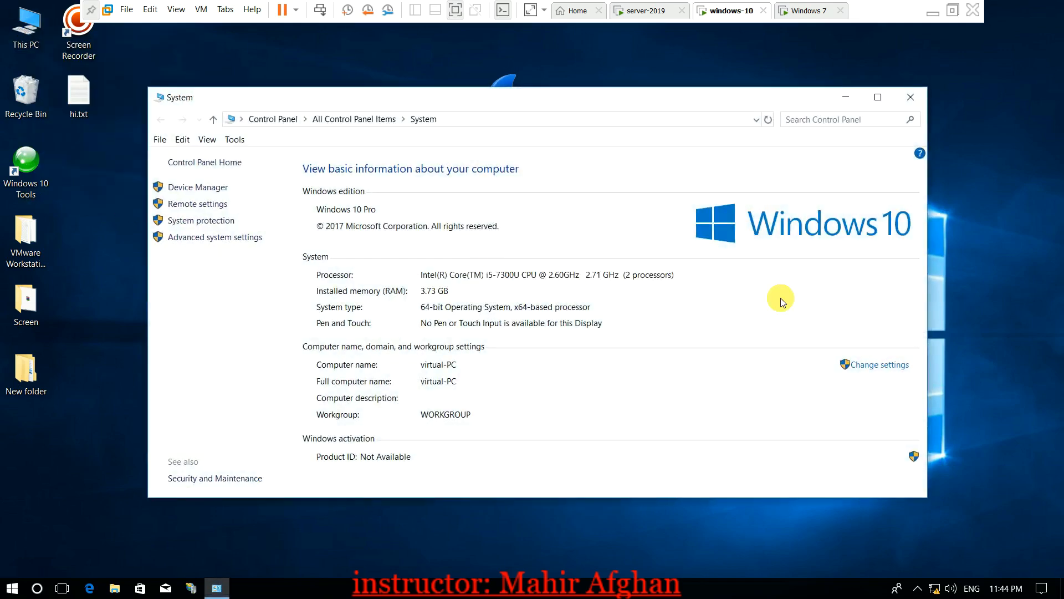
pyautogui.click(866, 370)
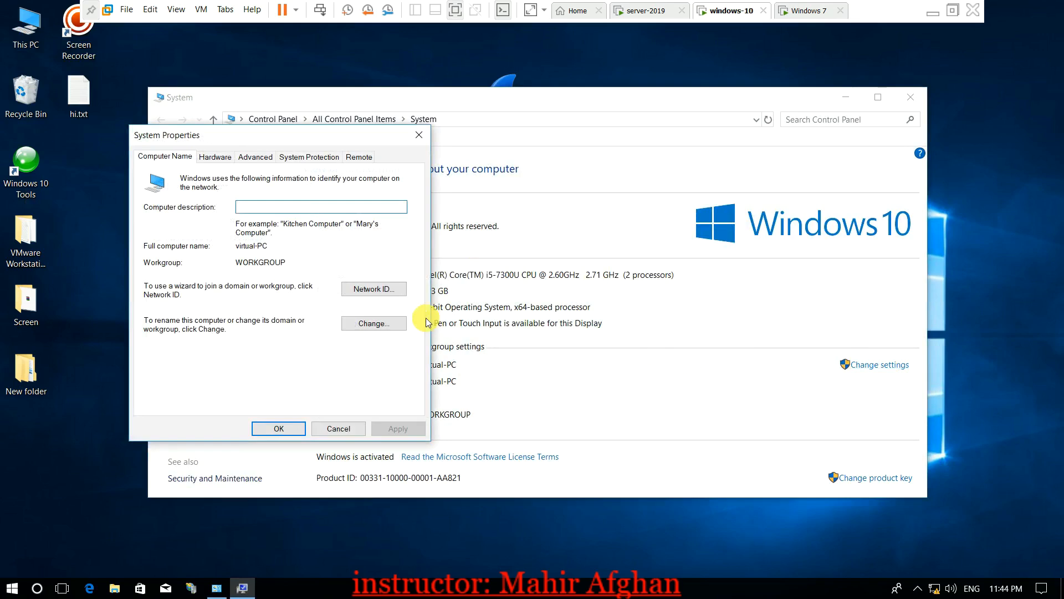
pyautogui.click(374, 323)
pyautogui.click(206, 239)
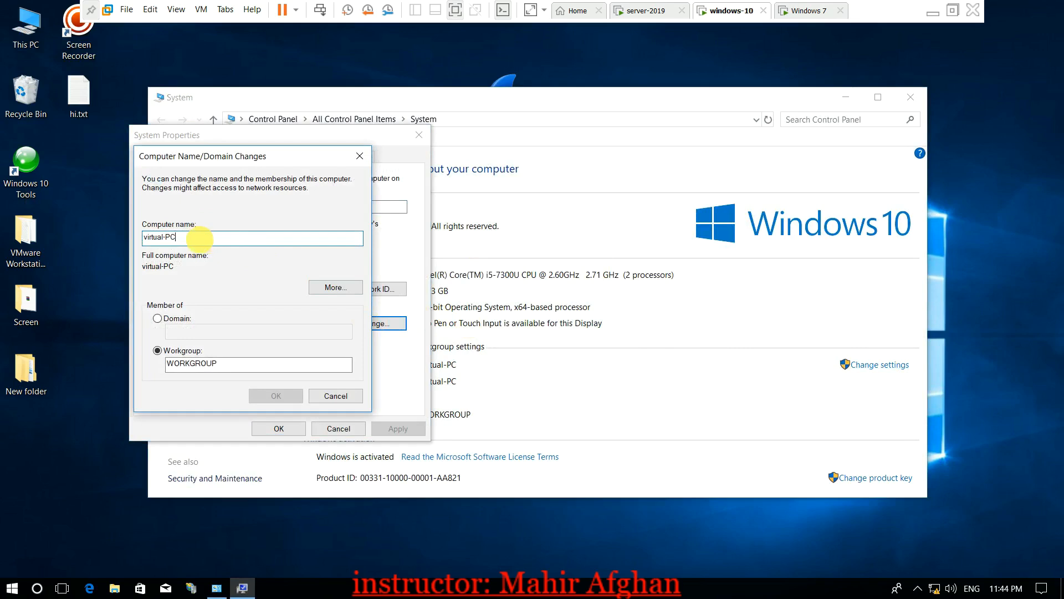
pyautogui.moveTo(177, 237); pyautogui.dragTo(137, 241)
pyautogui.click(332, 288)
pyautogui.moveTo(194, 268); pyautogui.dragTo(129, 269)
pyautogui.click(416, 175)
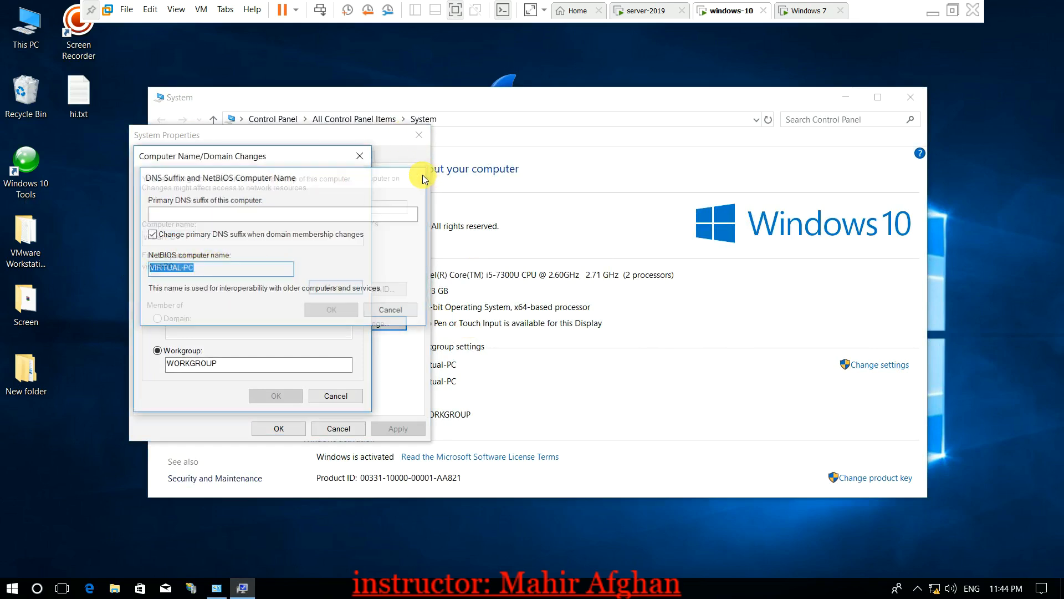
# Switch membership to Domain and attempt to join 'star', dismissing the resulting prompts
pyautogui.click(173, 354)
pyautogui.click(158, 319)
pyautogui.click(184, 330)
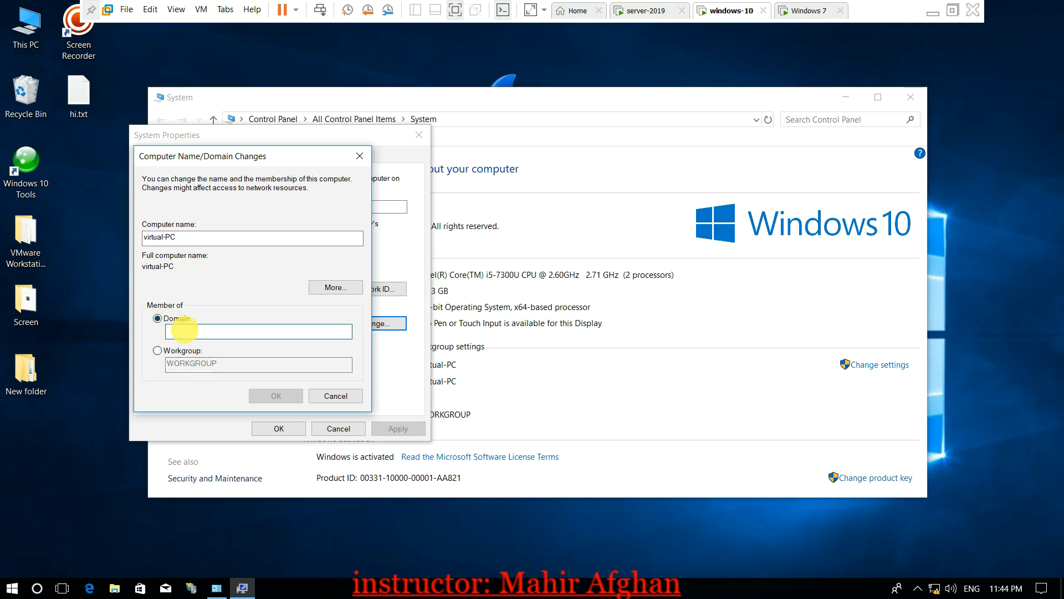
pyautogui.write('star.com')
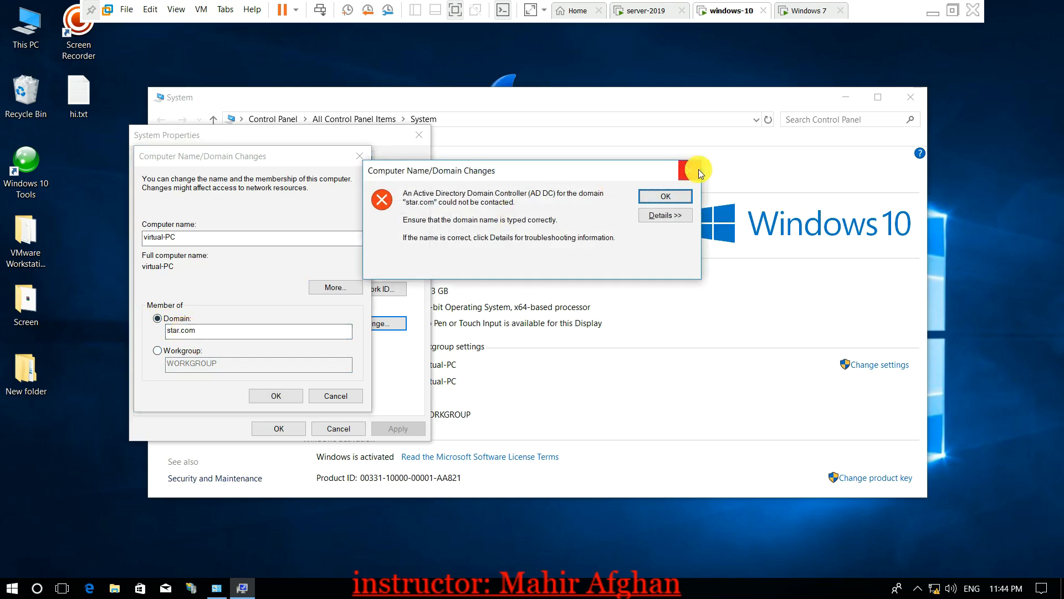
pyautogui.click(700, 173)
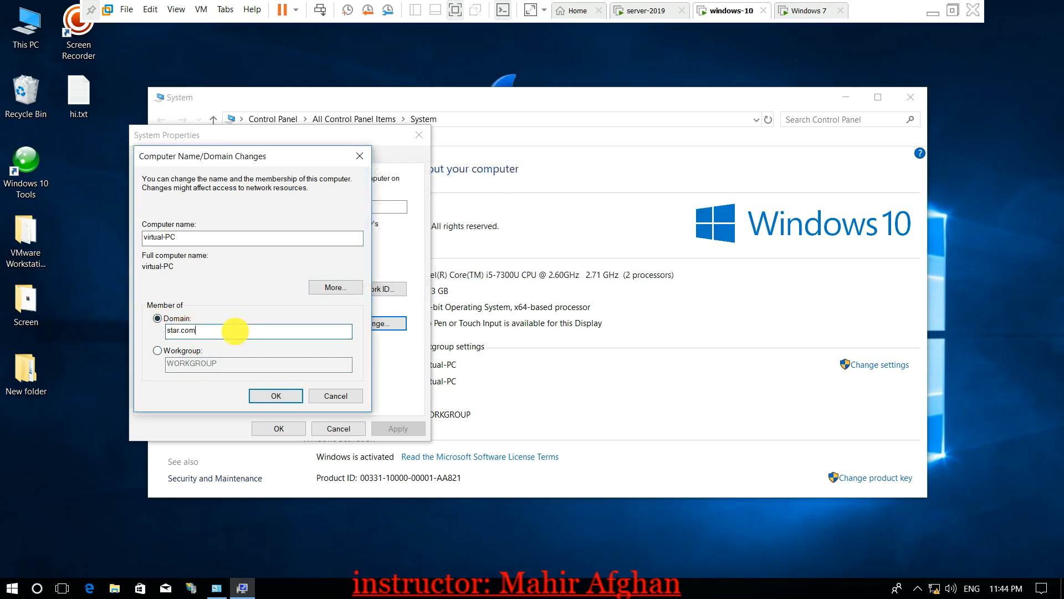
pyautogui.press('Return')
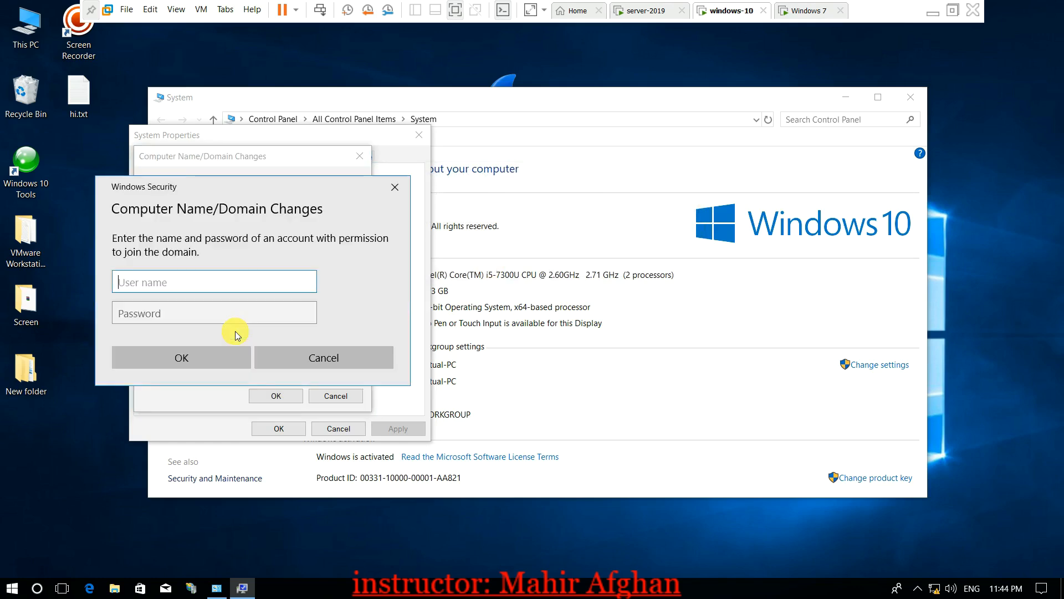
pyautogui.click(395, 186)
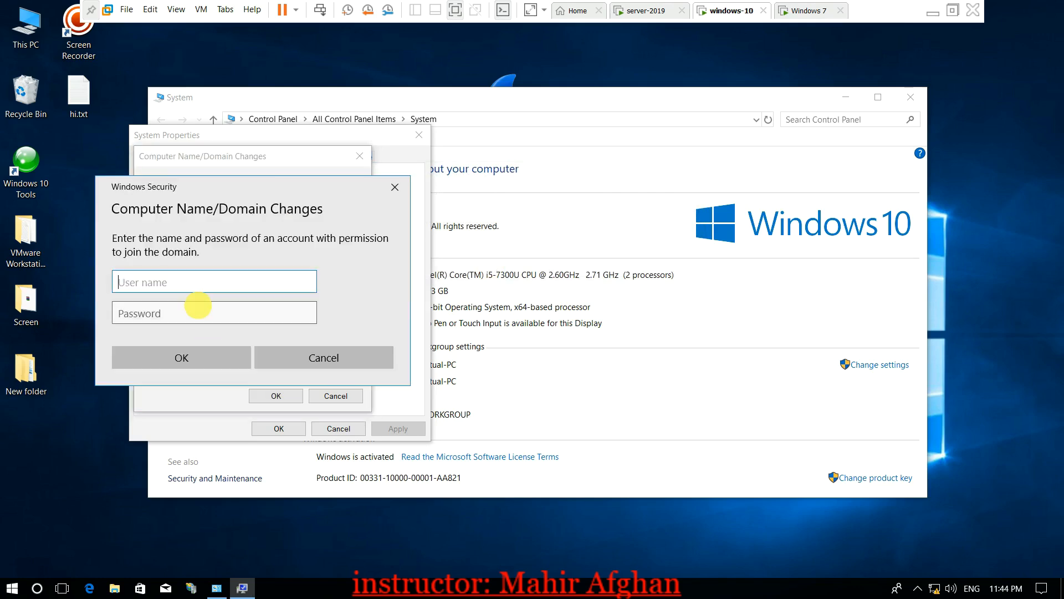
pyautogui.click(395, 187)
# Retry with domain star.com; after the domain controller error, cancel and stay in WORKGROUP
pyautogui.click(222, 335)
pyautogui.write('com')
pyautogui.press('BackSpace')
pyautogui.press('BackSpace')
pyautogui.write('.com')
pyautogui.press('Return')
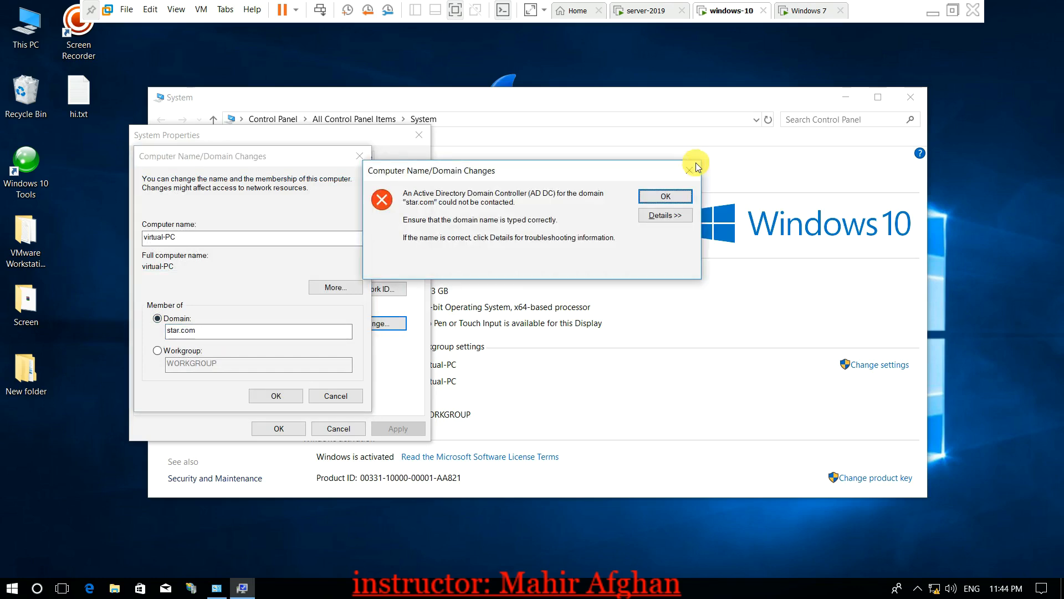
pyautogui.press('Return')
pyautogui.click(360, 155)
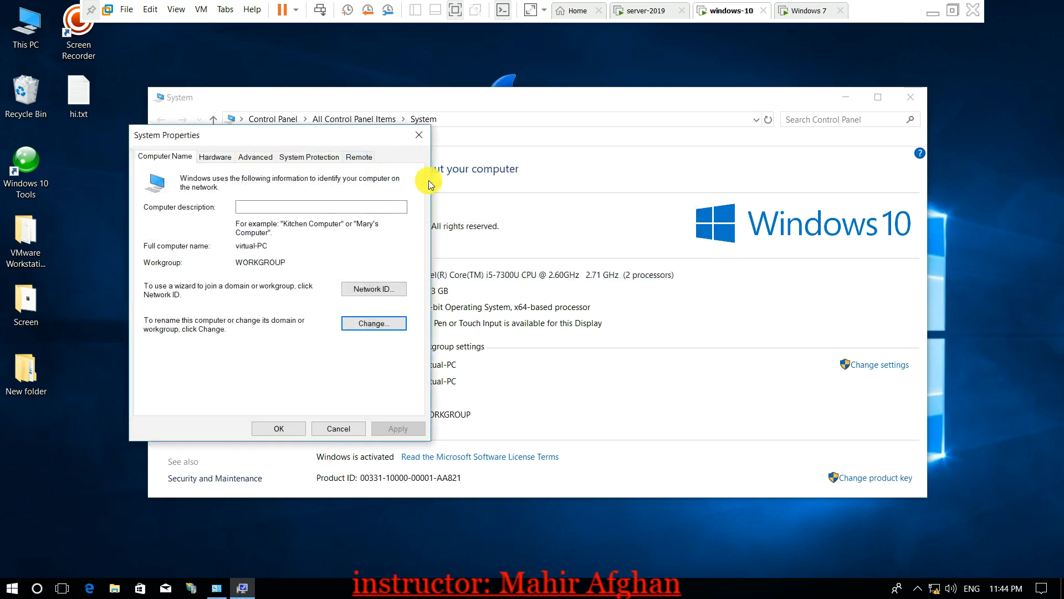
pyautogui.press('super+r')
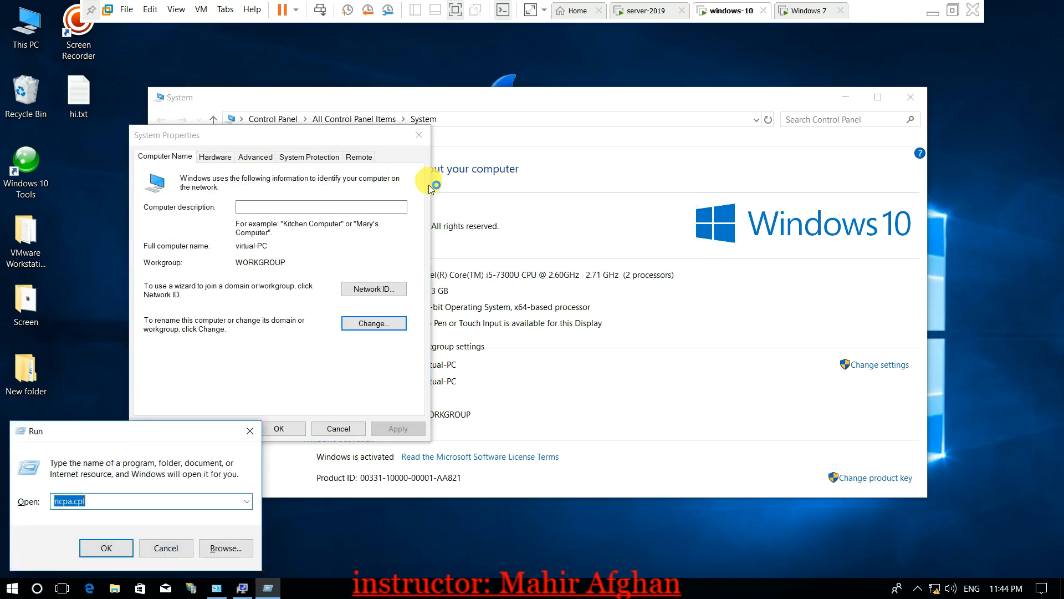
# Reopen Ethernet0's IPv4 properties and select Domain membership in System Properties
pyautogui.press('Escape')
pyautogui.doubleClick(260, 212)
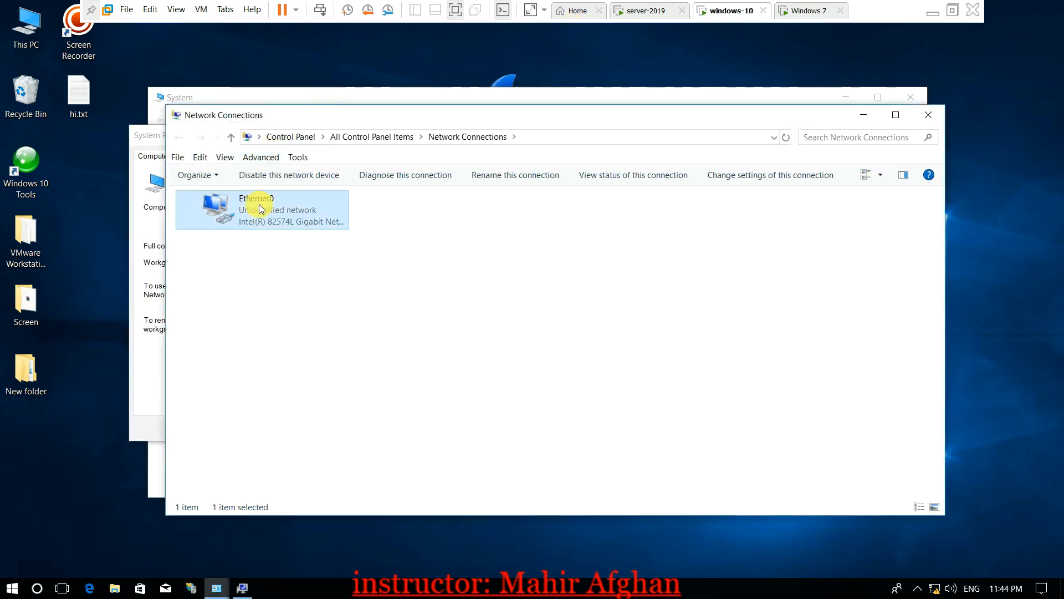
pyautogui.click(446, 408)
pyautogui.click(591, 314)
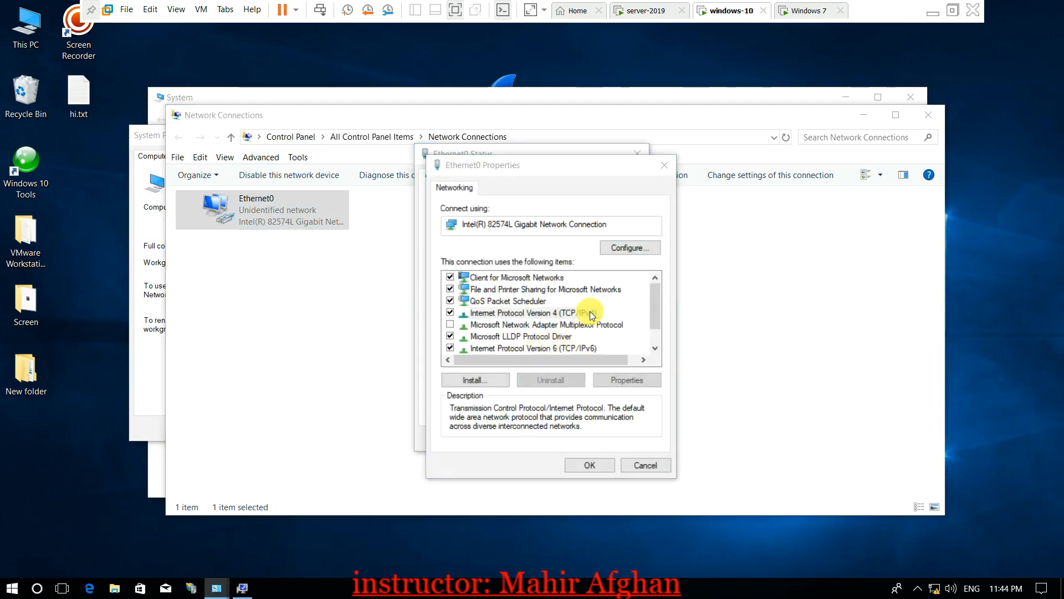
pyautogui.doubleClick(590, 314)
pyautogui.click(150, 136)
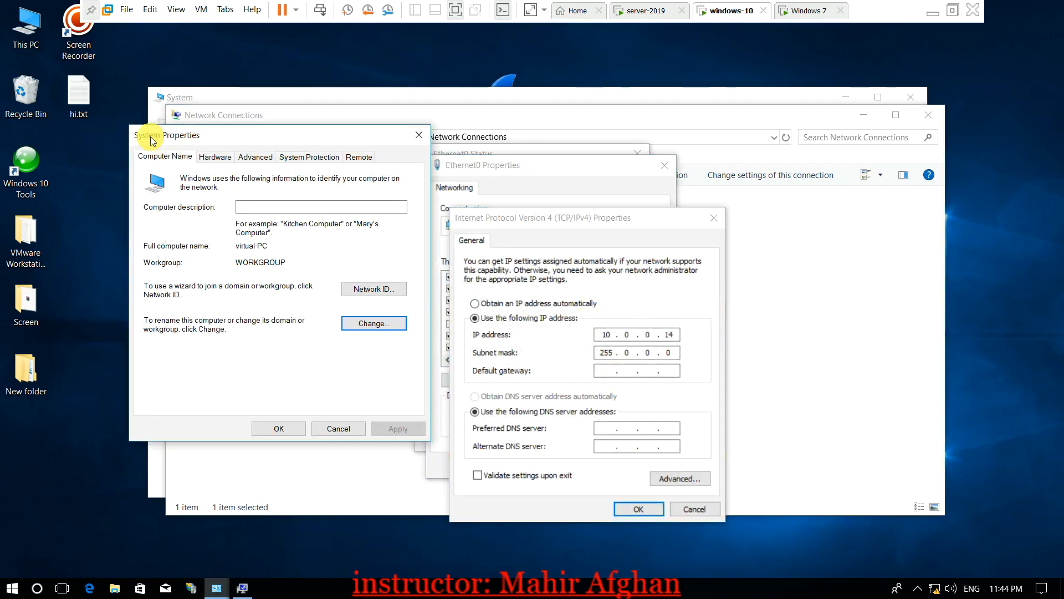
pyautogui.moveTo(151, 136); pyautogui.dragTo(135, 136)
pyautogui.click(344, 326)
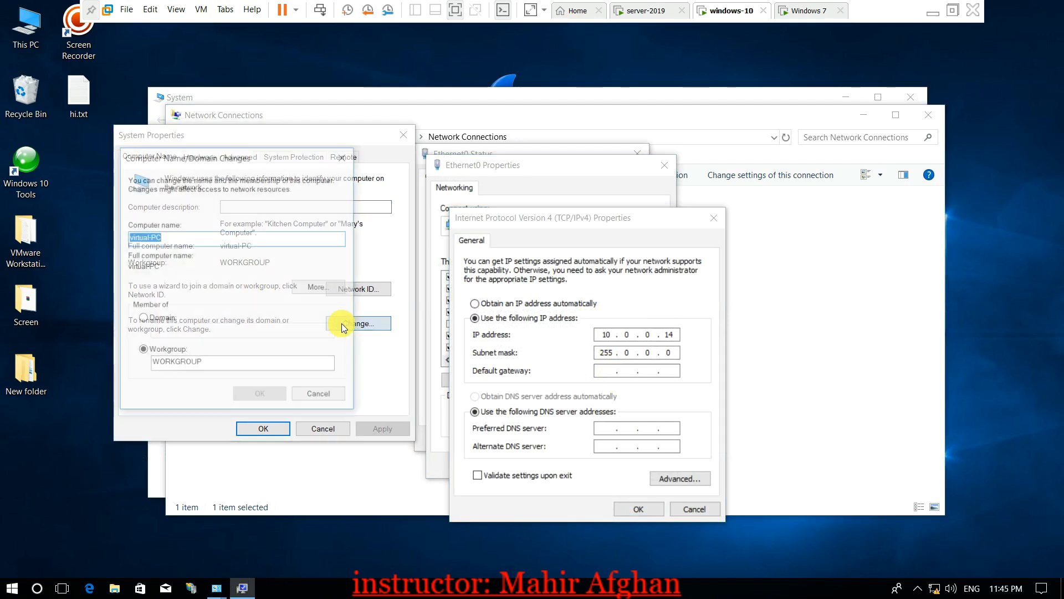
pyautogui.click(142, 318)
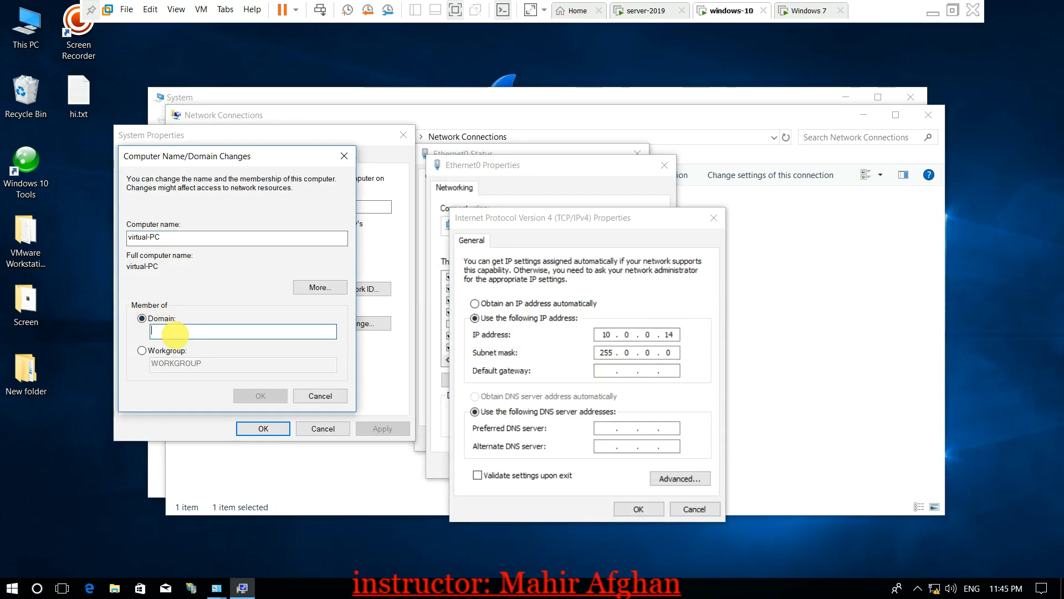
# Set preferred DNS server 10.0.0.1 and save the IPv4 and Ethernet0 properties
pyautogui.click(606, 428)
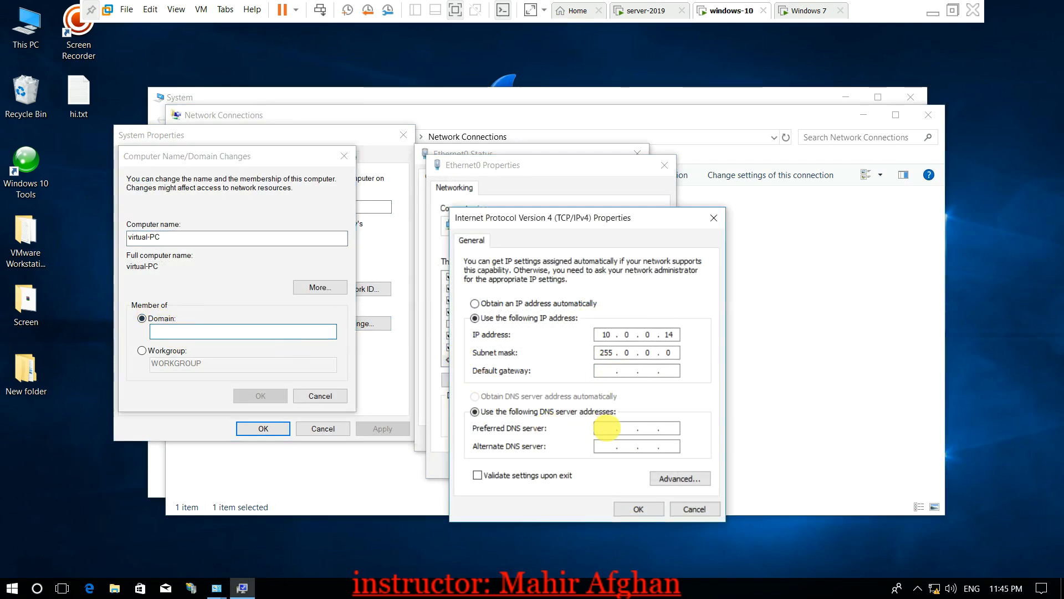
pyautogui.write('10.0.0.1')
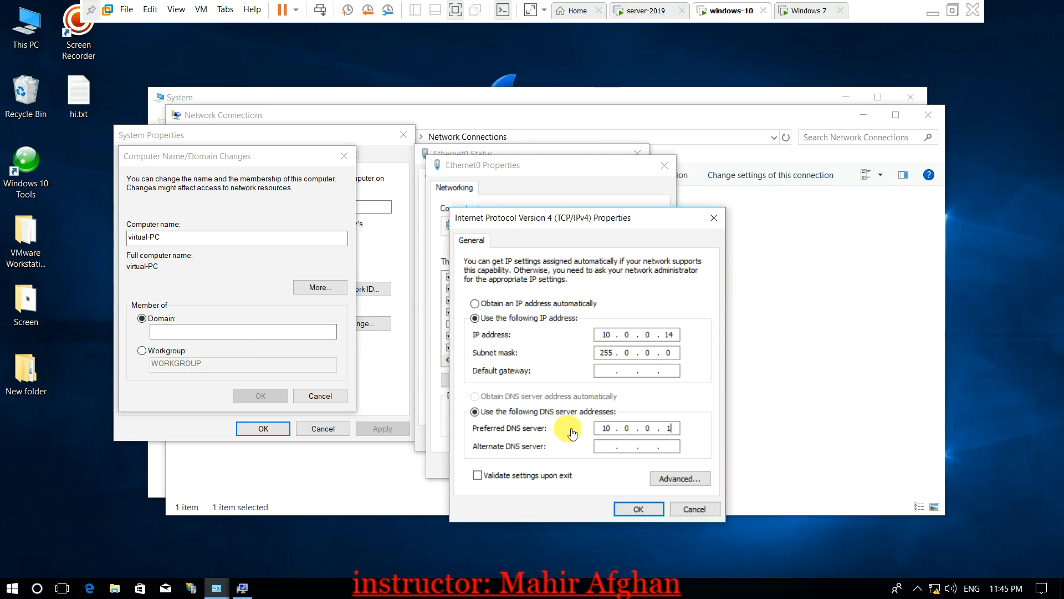
pyautogui.click(640, 504)
pyautogui.click(590, 466)
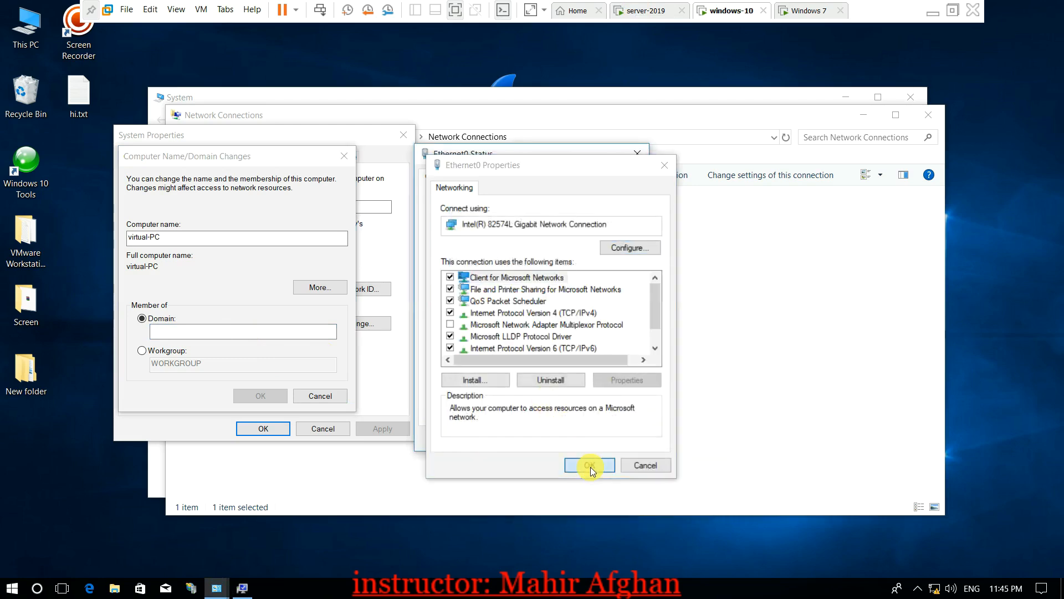
# Join domain star.com, authenticating with the Administrator account and its password
pyautogui.click(624, 443)
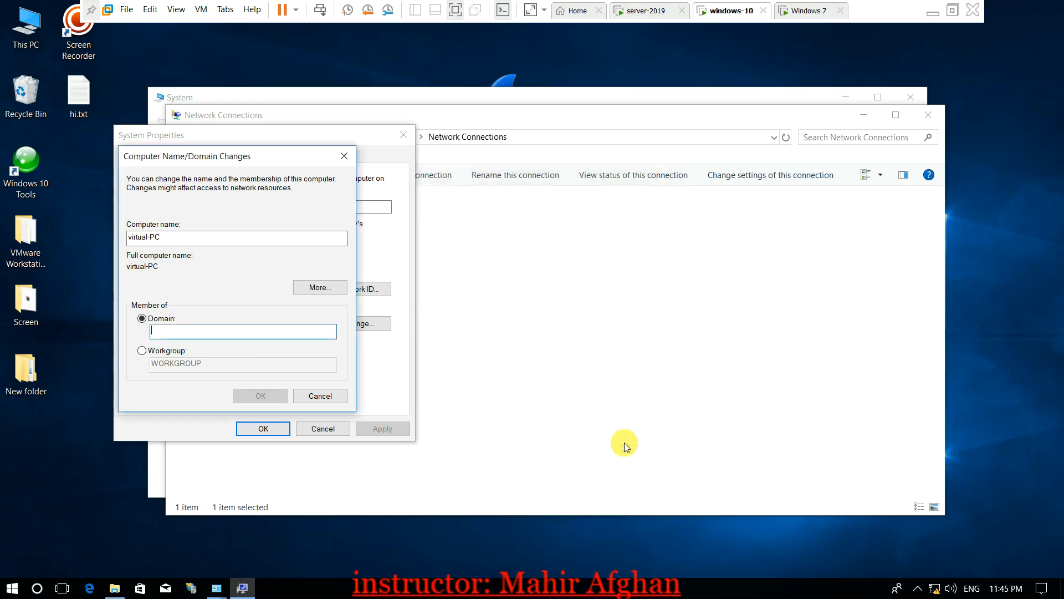
pyautogui.click(198, 331)
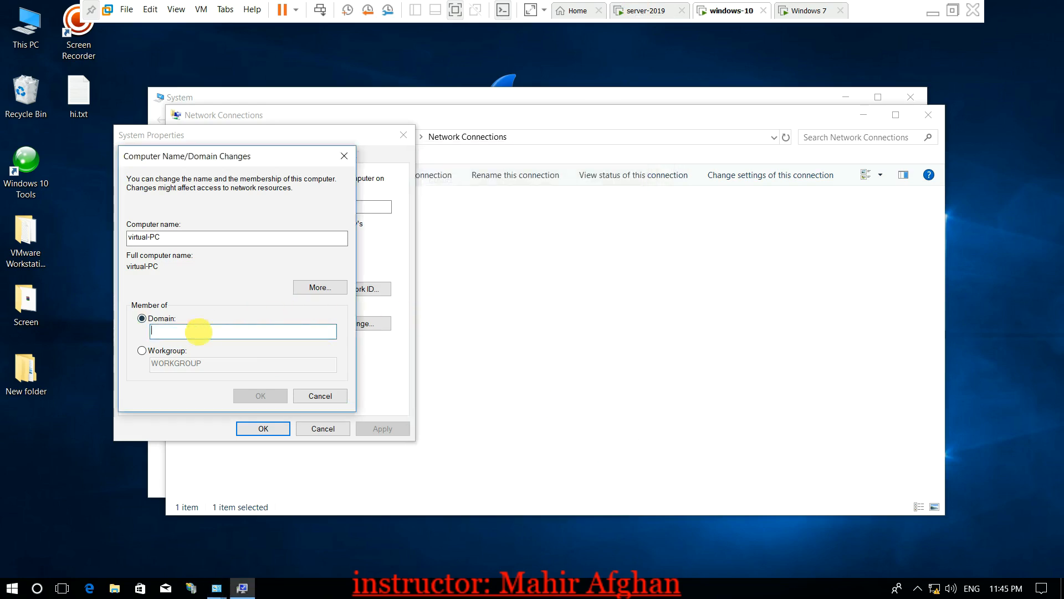
pyautogui.write('st')
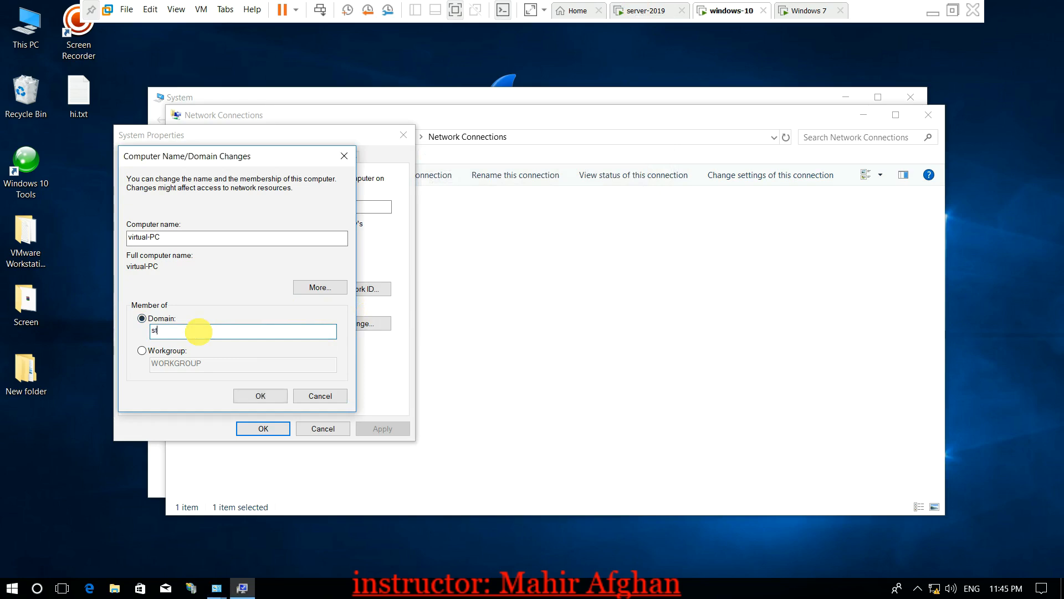
pyautogui.write('ar.com')
pyautogui.press('Return')
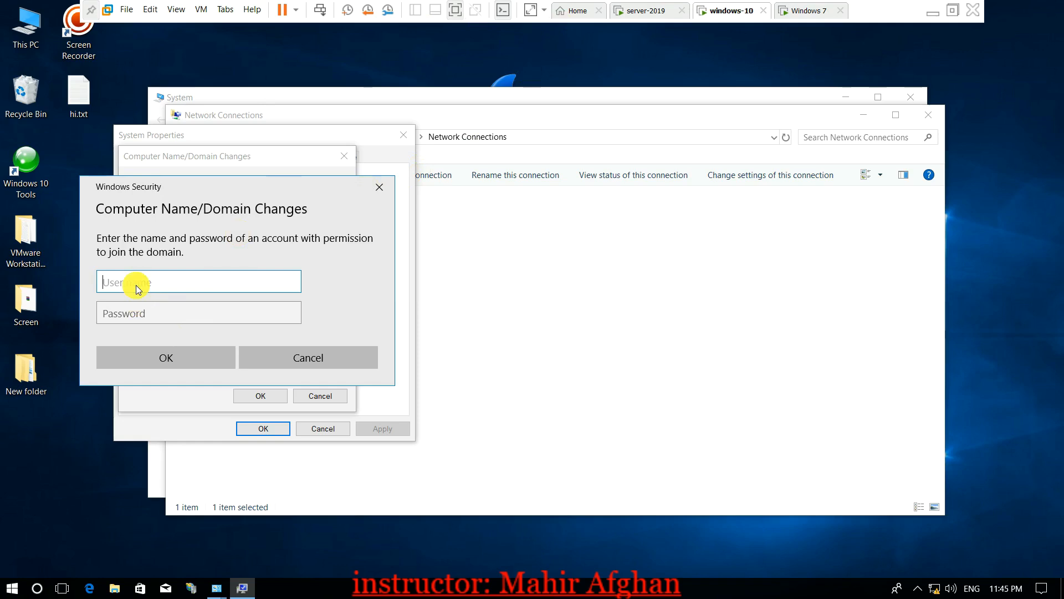
pyautogui.write('Administrator')
pyautogui.press('Tab')
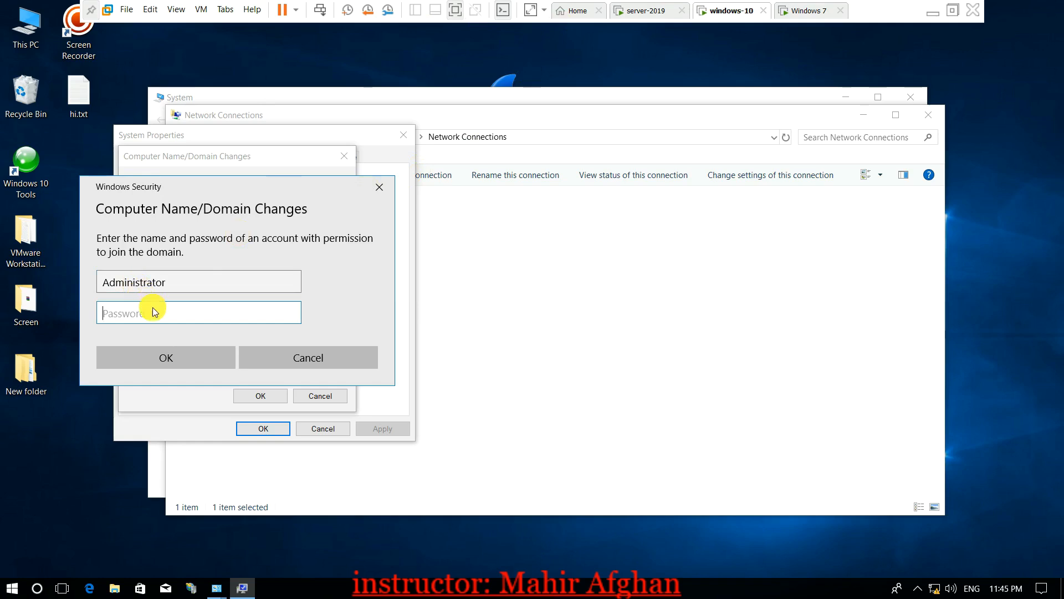
pyautogui.write('••••')
pyautogui.press('BackSpace')
pyautogui.press('BackSpace')
pyautogui.press('BackSpace')
pyautogui.press('BackSpace')
pyautogui.write('•••••••')
pyautogui.press('Return')
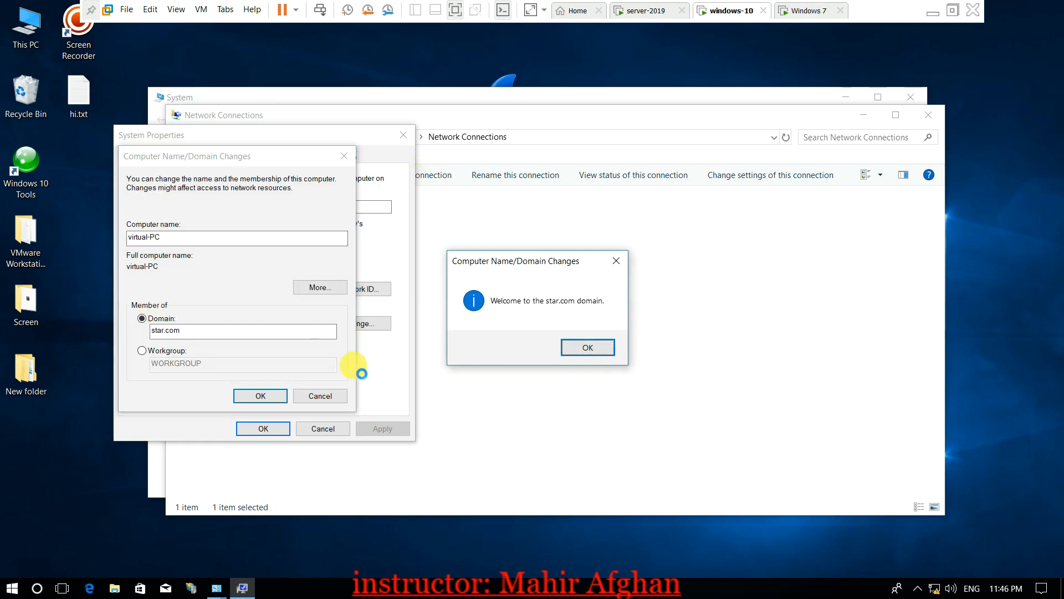
# Acknowledge the welcome and restart notices and restart the Windows 10 VM now
pyautogui.click(584, 348)
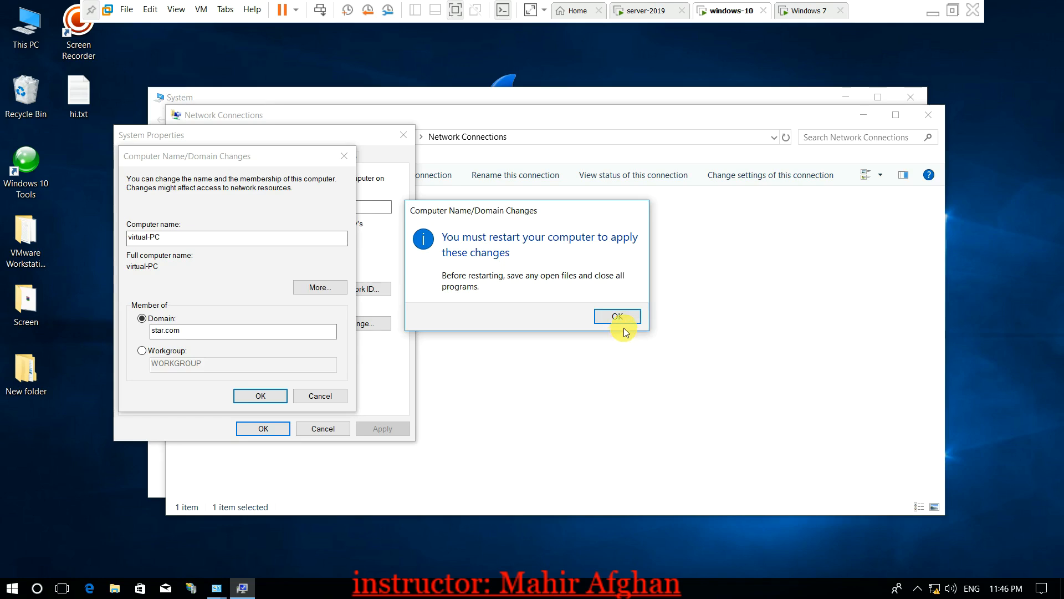
pyautogui.click(624, 317)
pyautogui.click(261, 428)
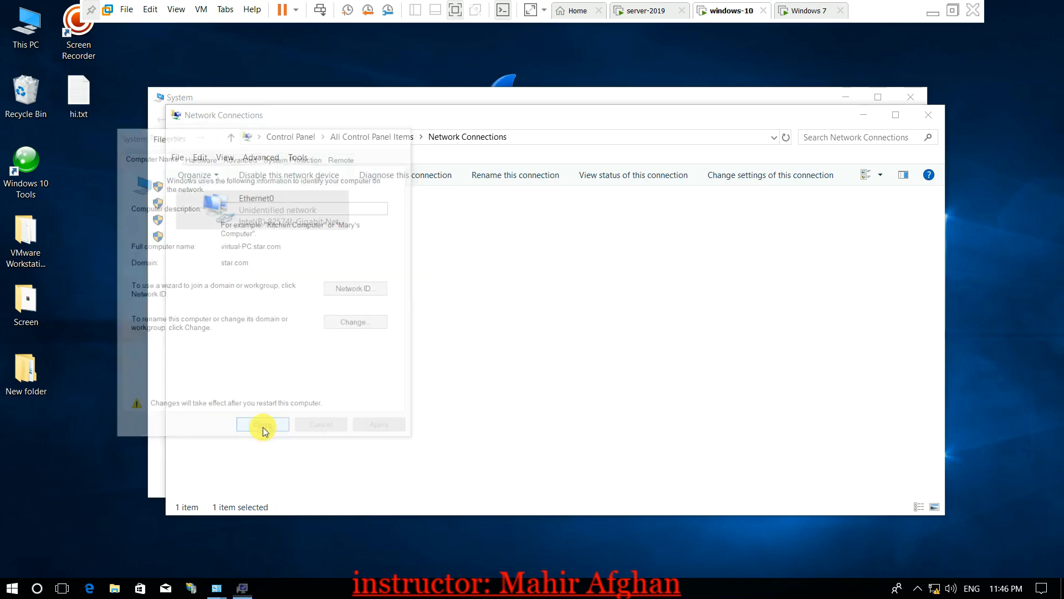
pyautogui.click(533, 311)
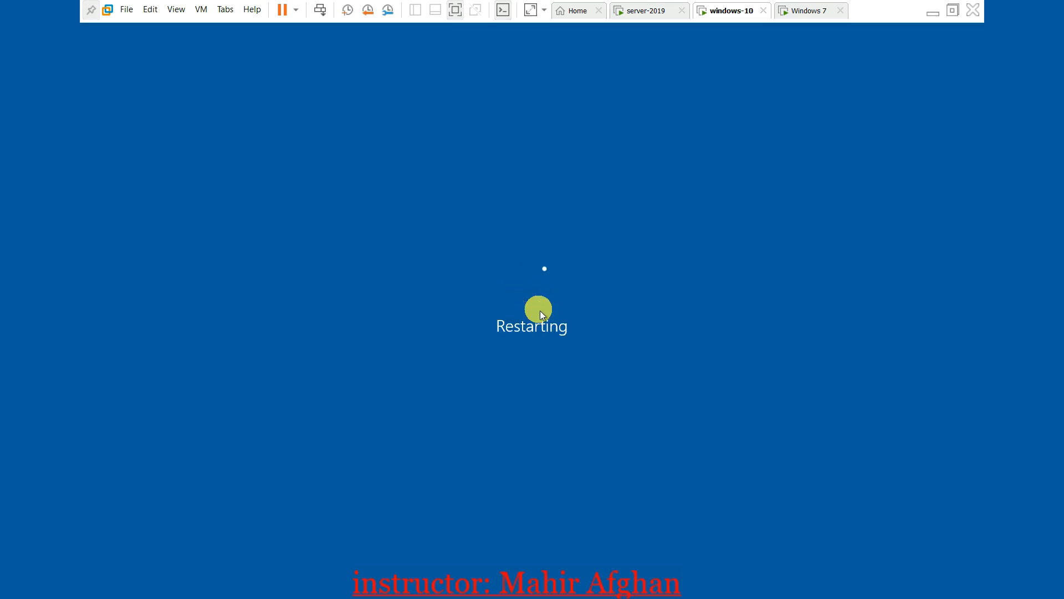
pyautogui.click(802, 12)
# On Windows 7, open Local Area Connection's IPv4 properties via ncpa.cpl
pyautogui.click(427, 275)
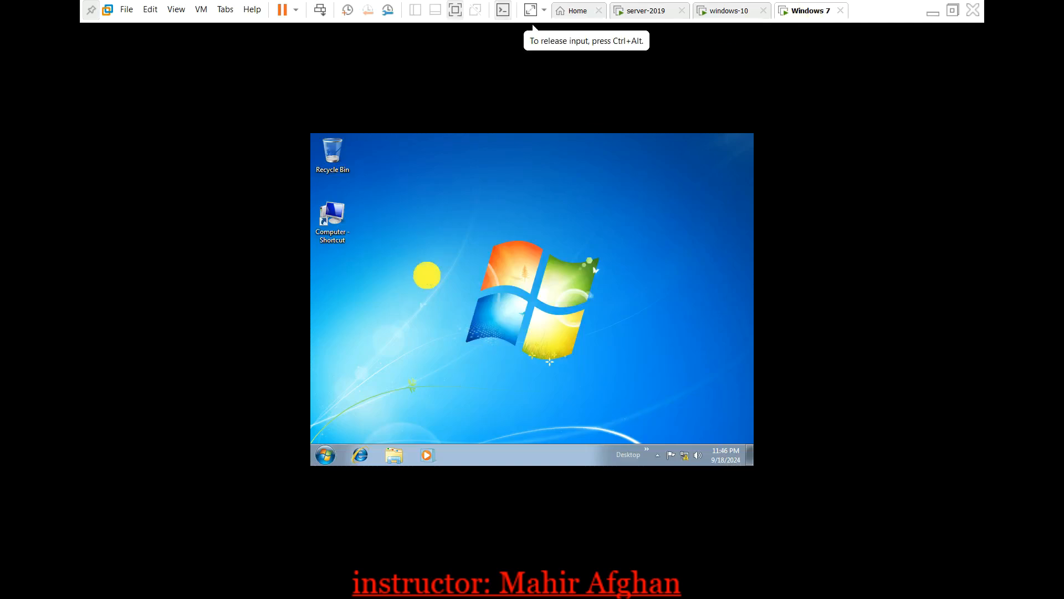
pyautogui.press('super+r')
pyautogui.write('ncpa.c')
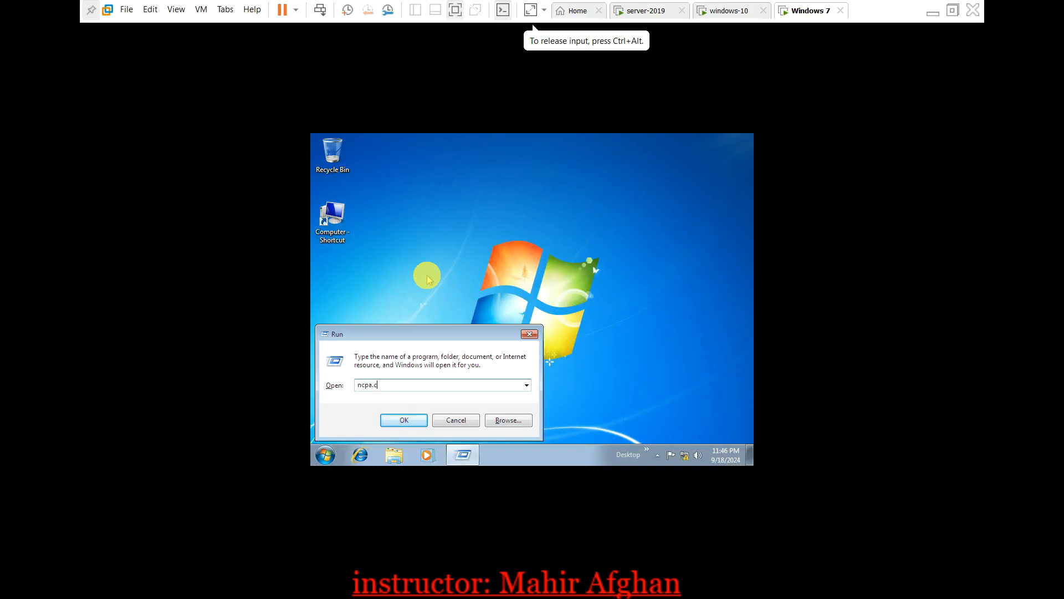
pyautogui.write('pl')
pyautogui.press('Return')
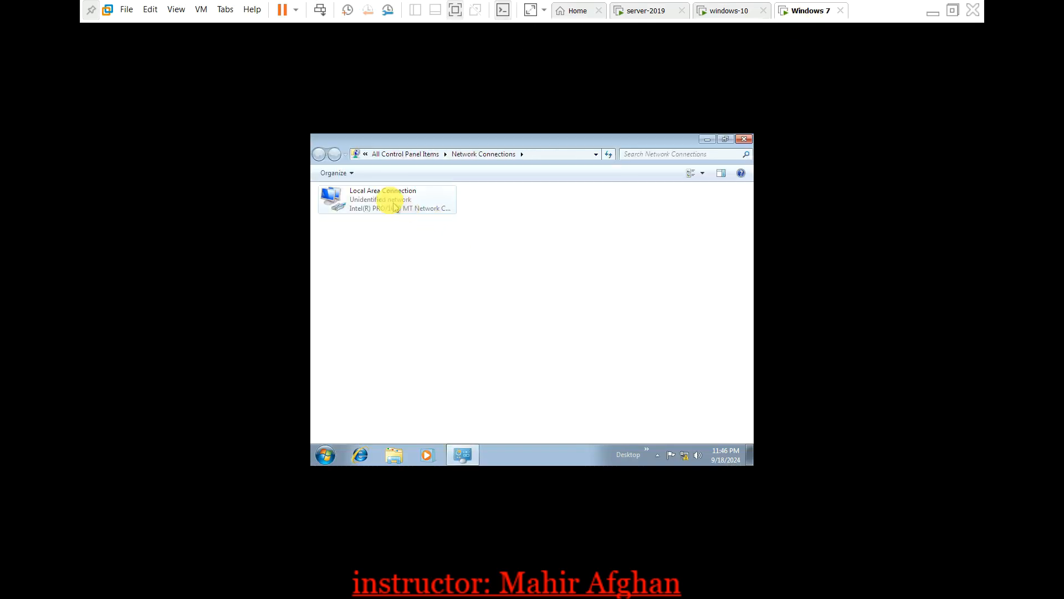
pyautogui.doubleClick(396, 208)
pyautogui.click(467, 385)
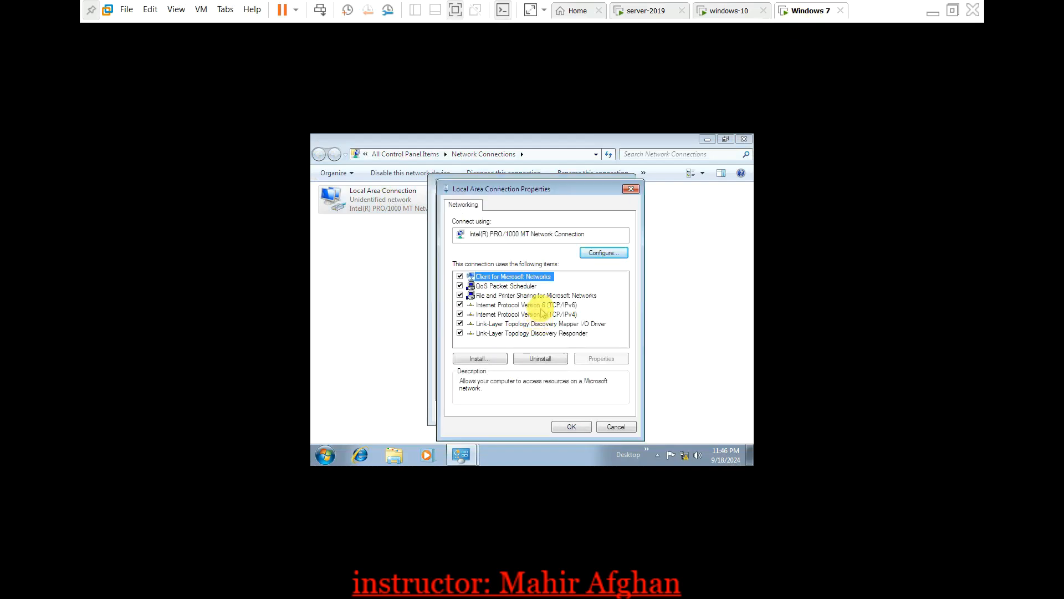
pyautogui.click(543, 324)
pyautogui.doubleClick(542, 314)
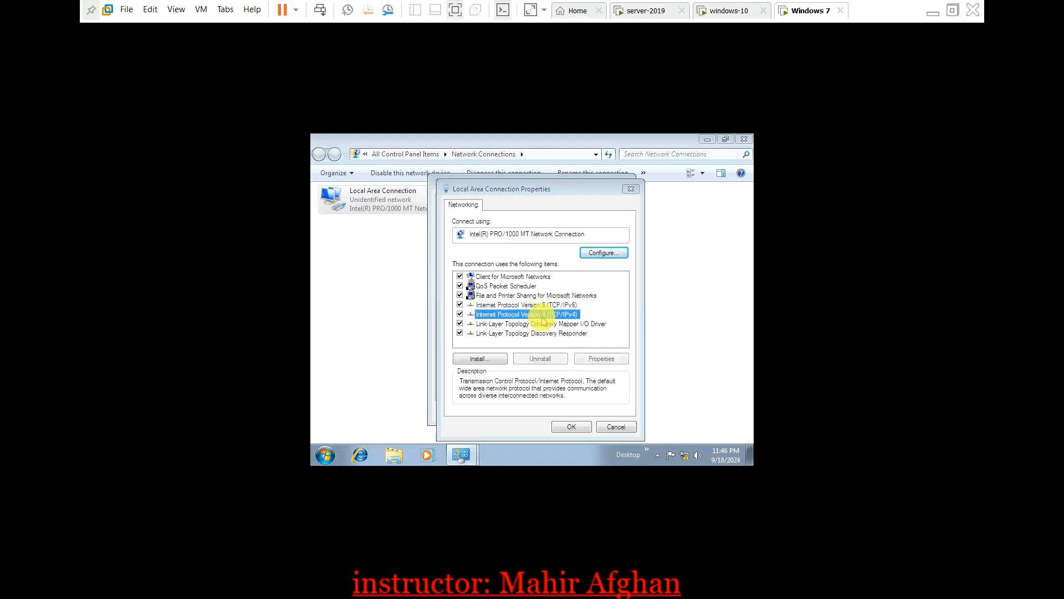
# Assign static IP 10.0.0.15, mask 255.0.0.0, DNS 10.0.0.1, and save
pyautogui.click(506, 274)
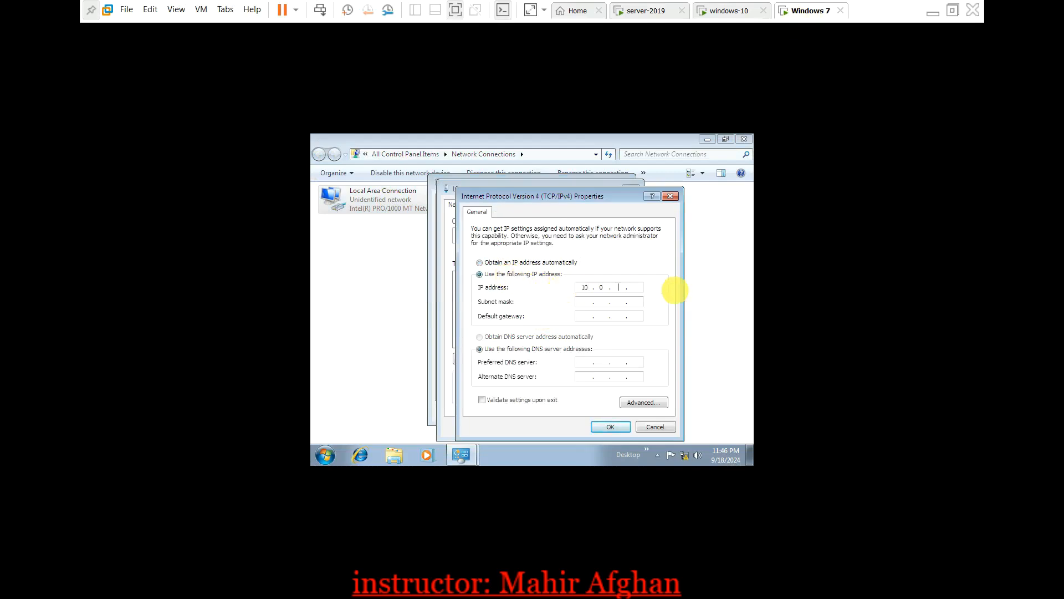
pyautogui.write('10.0.0.15')
pyautogui.press('Tab')
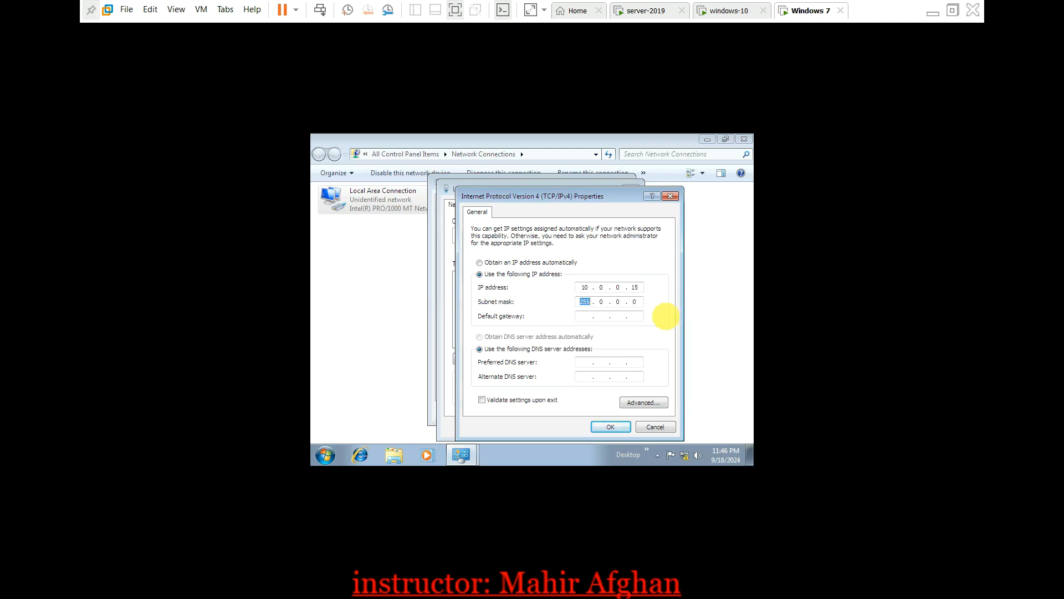
pyautogui.click(584, 316)
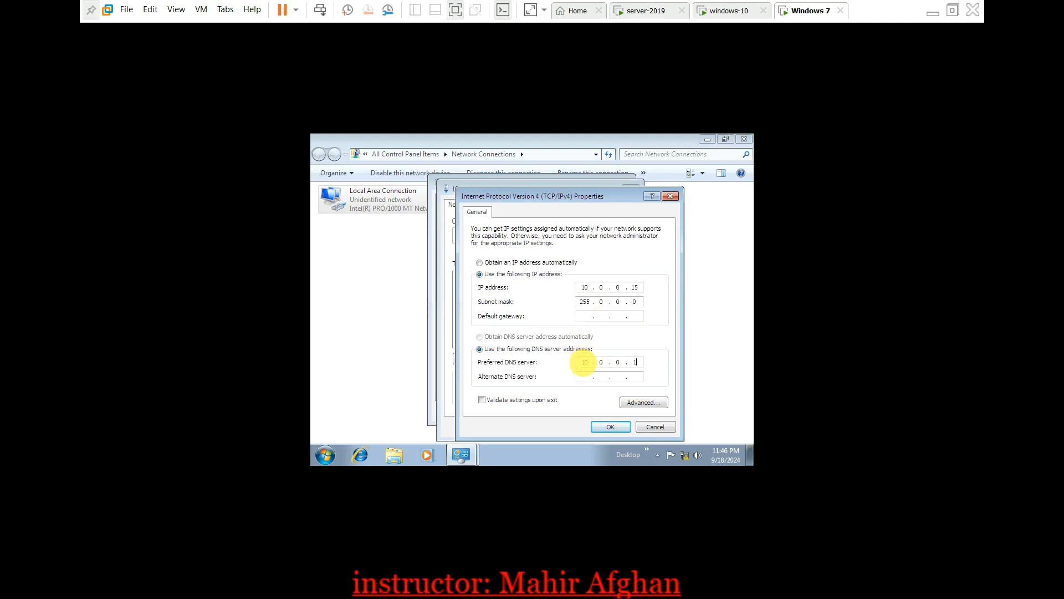
pyautogui.click(610, 428)
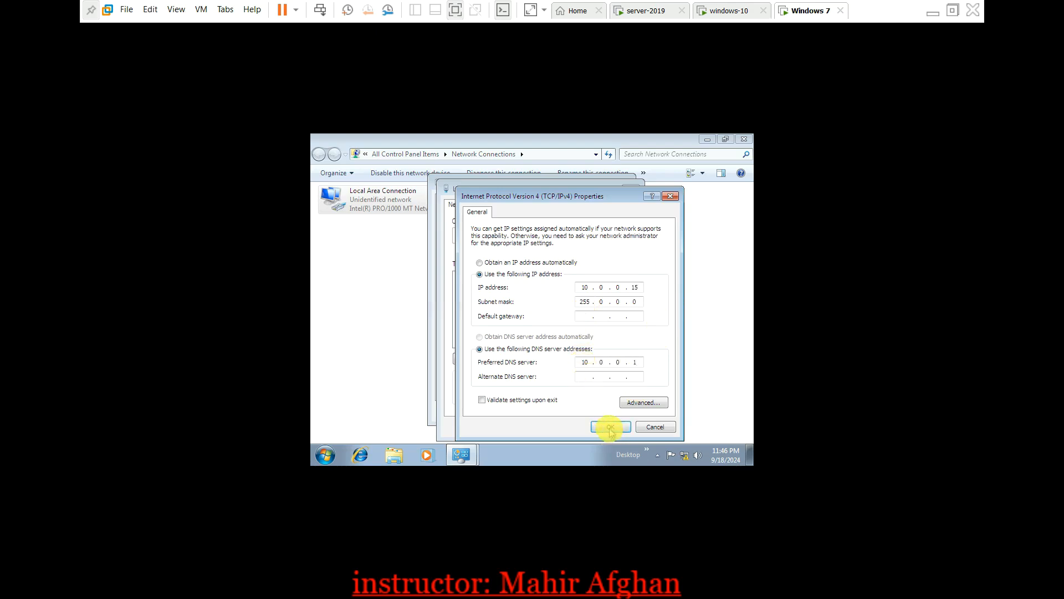
pyautogui.click(571, 428)
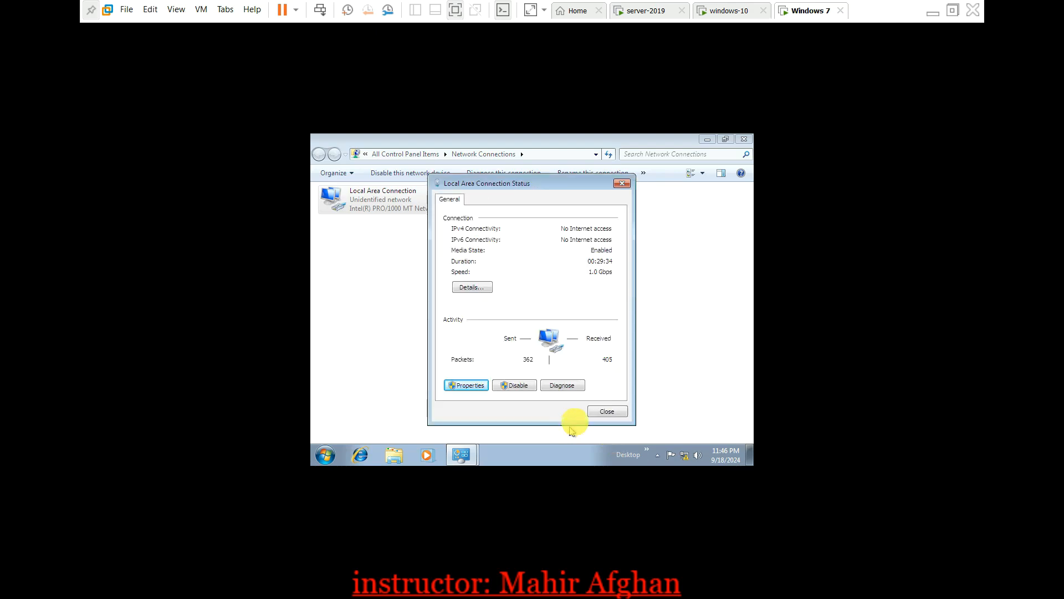
pyautogui.click(606, 411)
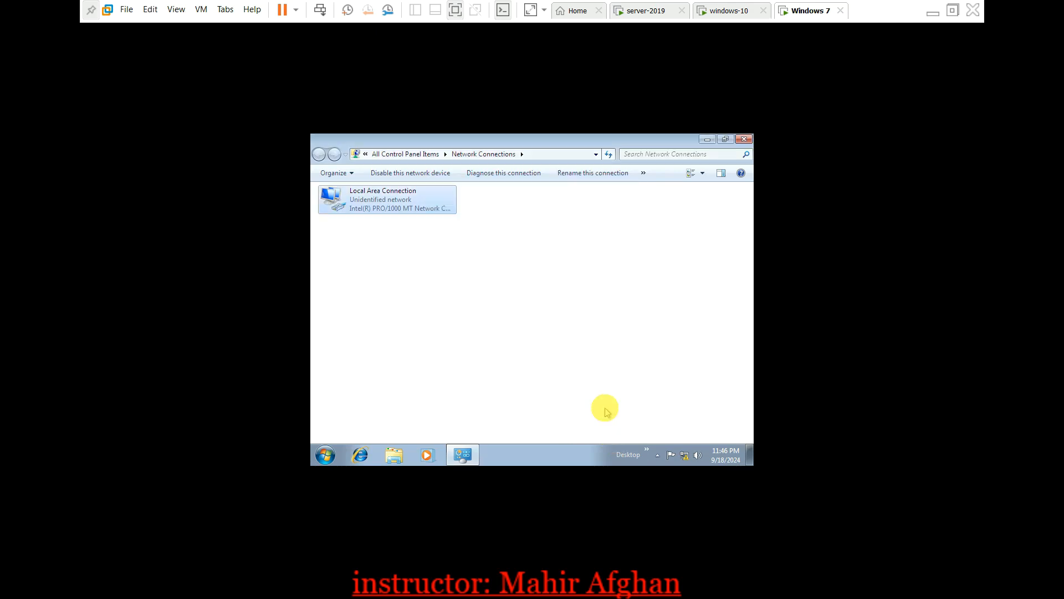
pyautogui.click(744, 139)
pyautogui.press('super+r')
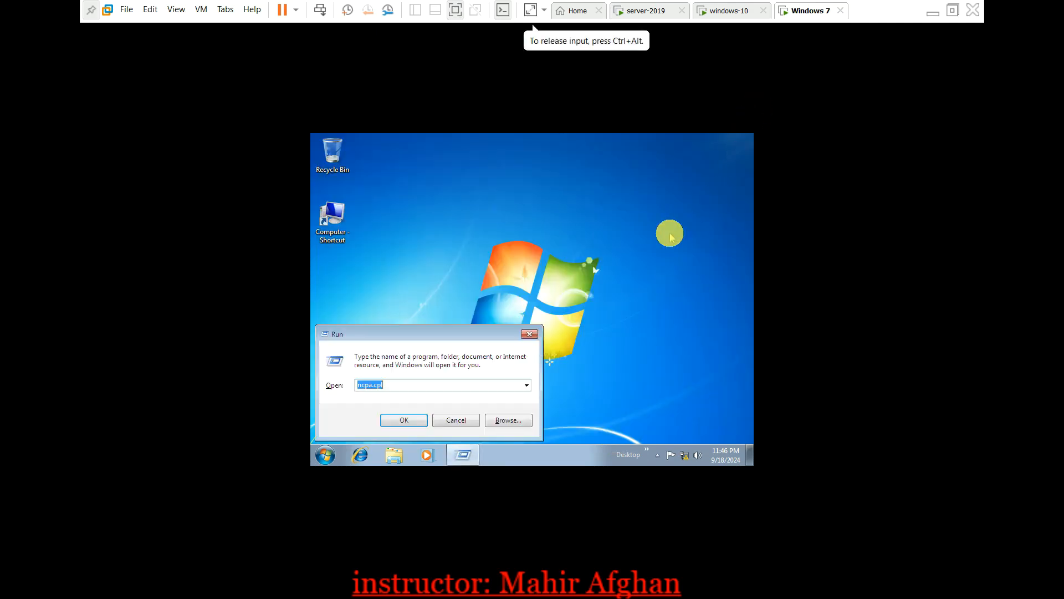
# Confirm in sysdm.cpl that Domain is unavailable, then open the Computer shortcut's Properties
pyautogui.write('sys')
pyautogui.press('Down')
pyautogui.press('Return')
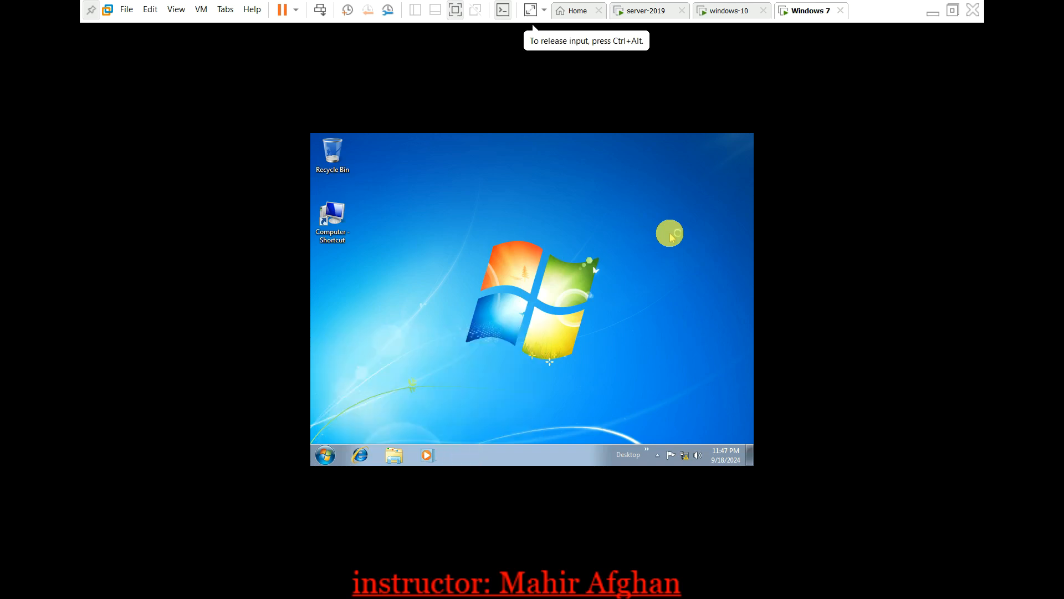
pyautogui.click(569, 341)
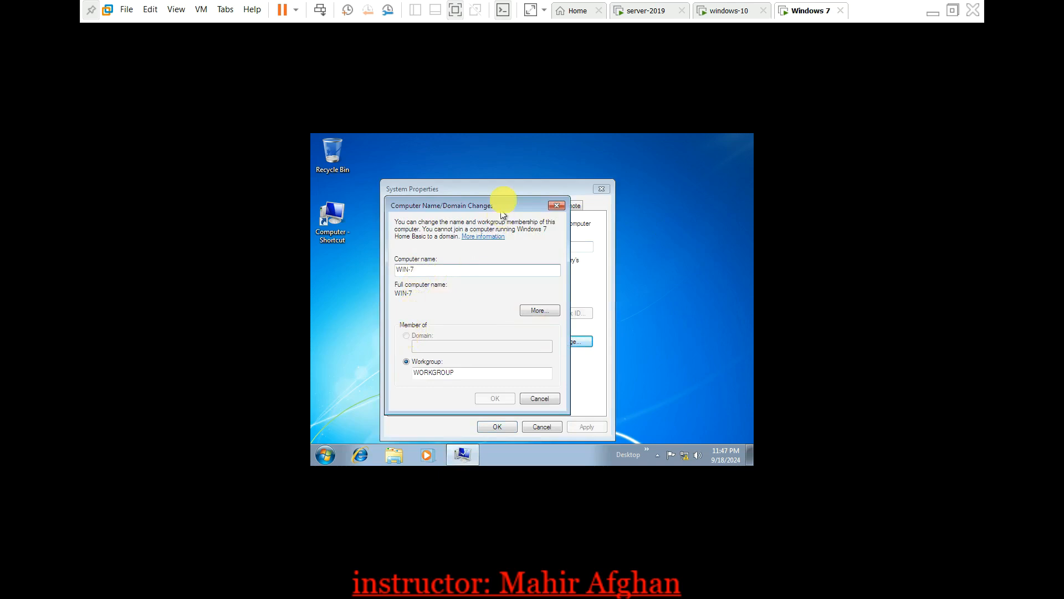
pyautogui.click(556, 207)
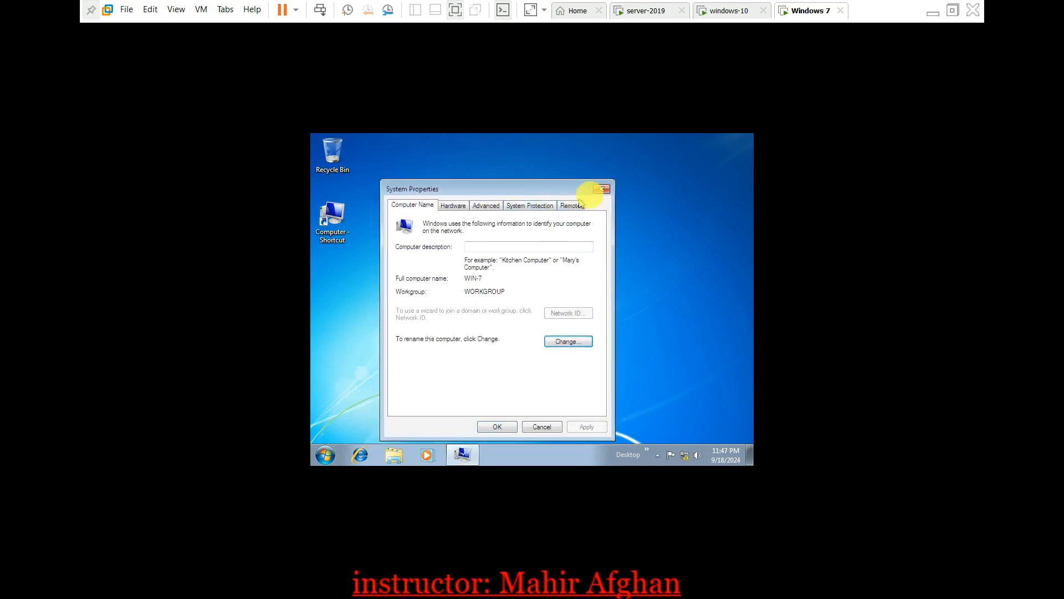
pyautogui.click(601, 190)
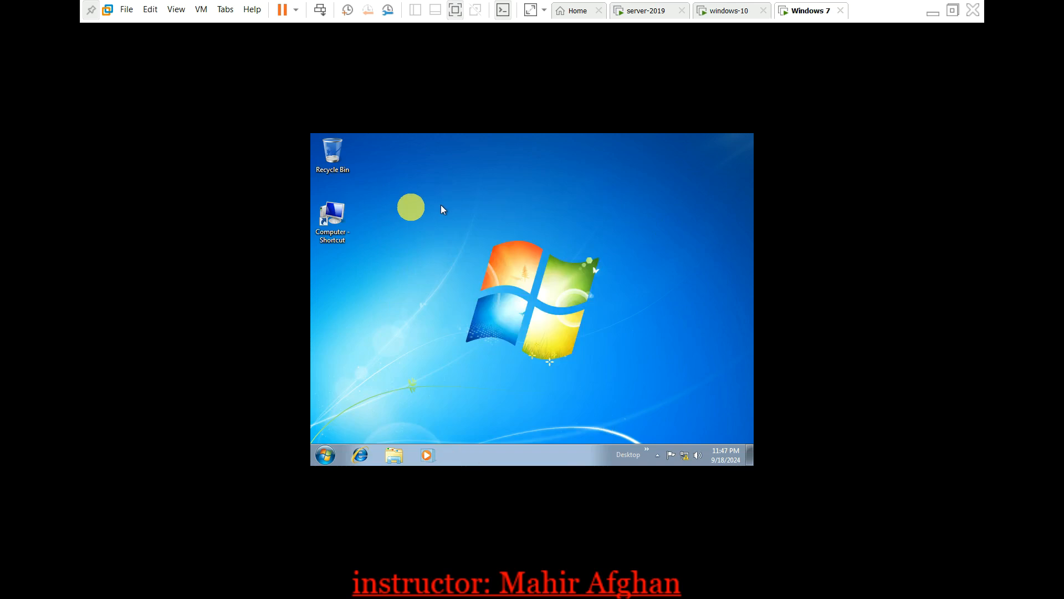
pyautogui.rightClick(341, 213)
pyautogui.click(376, 393)
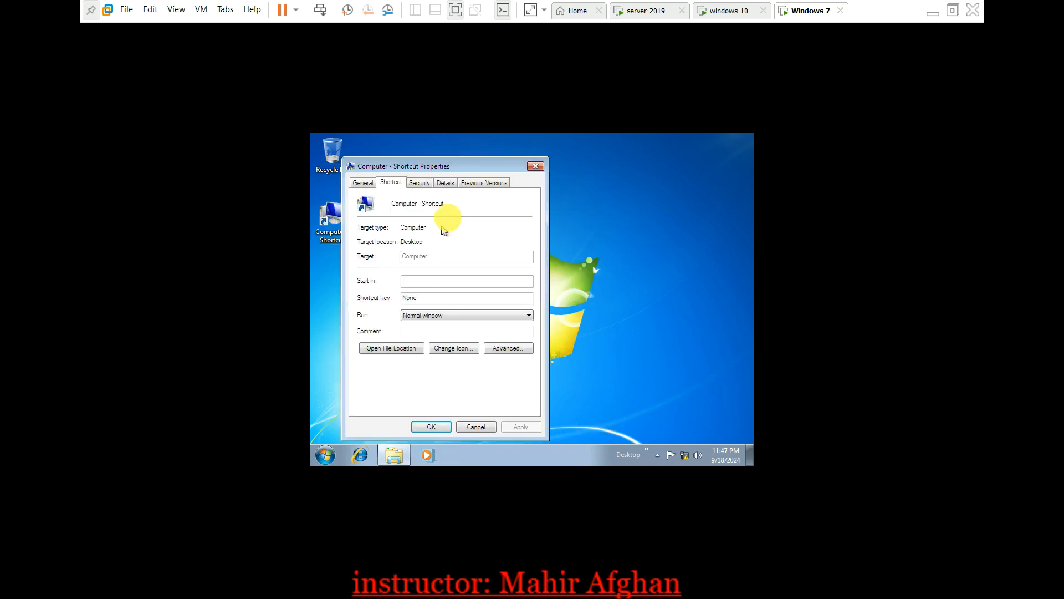
# Close the shortcut properties and run winver, confirming Windows 7 Home Basic Service Pack 1
pyautogui.click(364, 184)
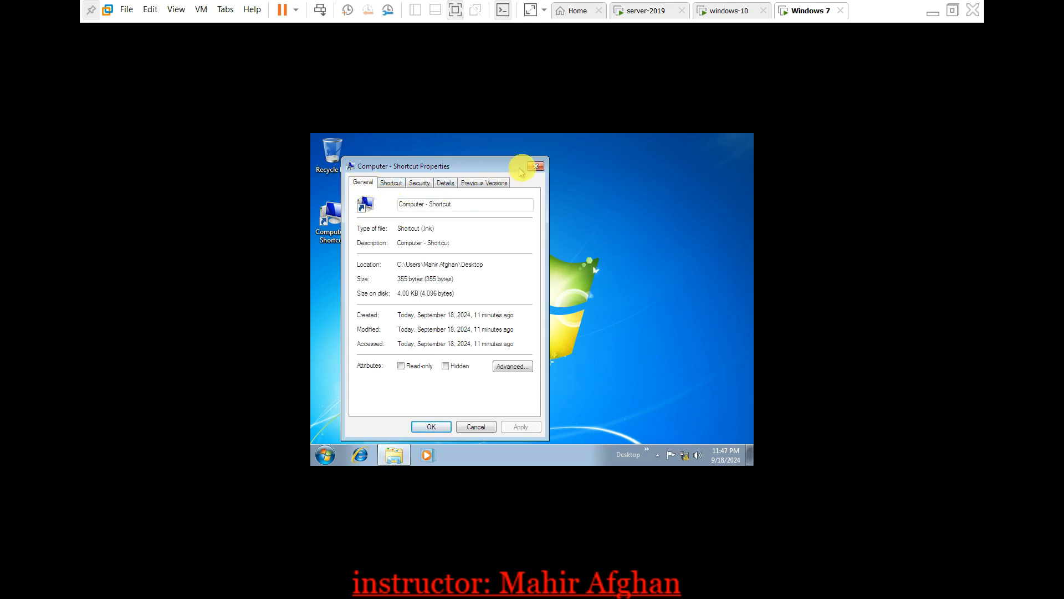
pyautogui.click(539, 166)
pyautogui.press('super+r')
pyautogui.write('winver')
pyautogui.press('Return')
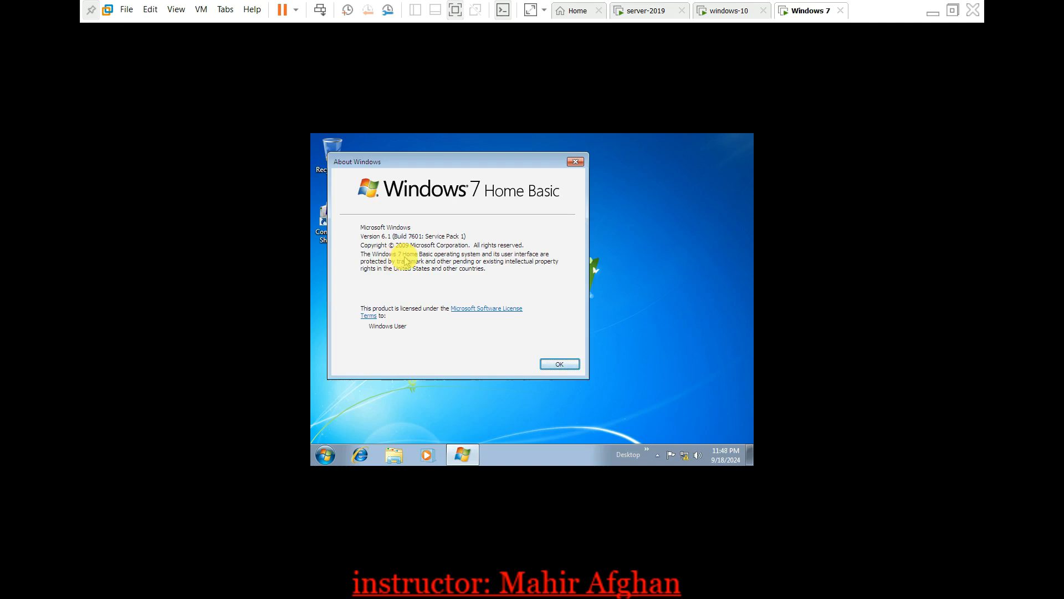
pyautogui.click(572, 162)
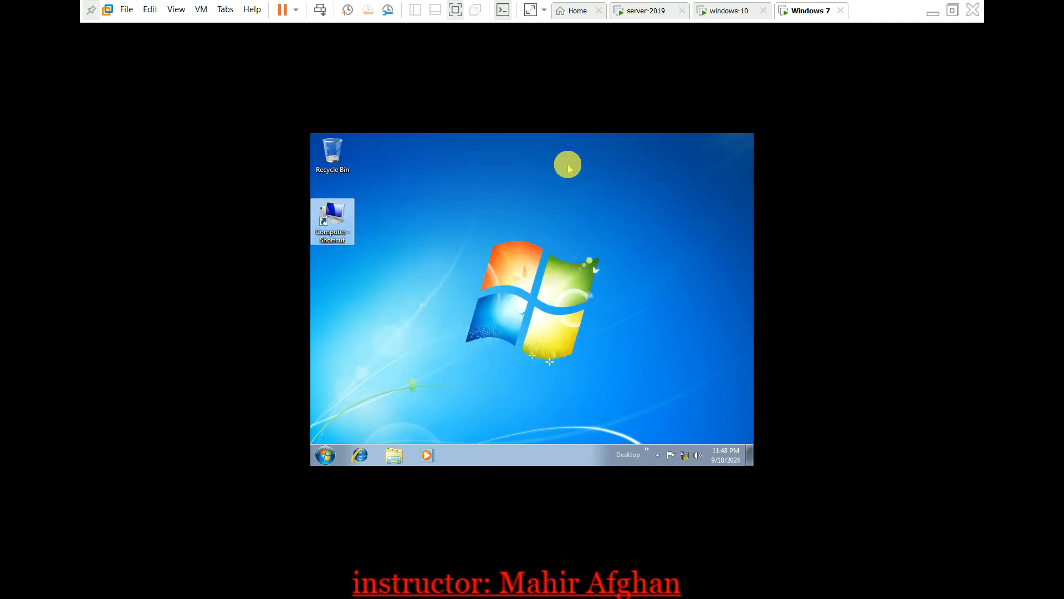
# Re-run the previous Run command and dismiss the reopened Windows version window
pyautogui.press('super+r')
pyautogui.press('Return')
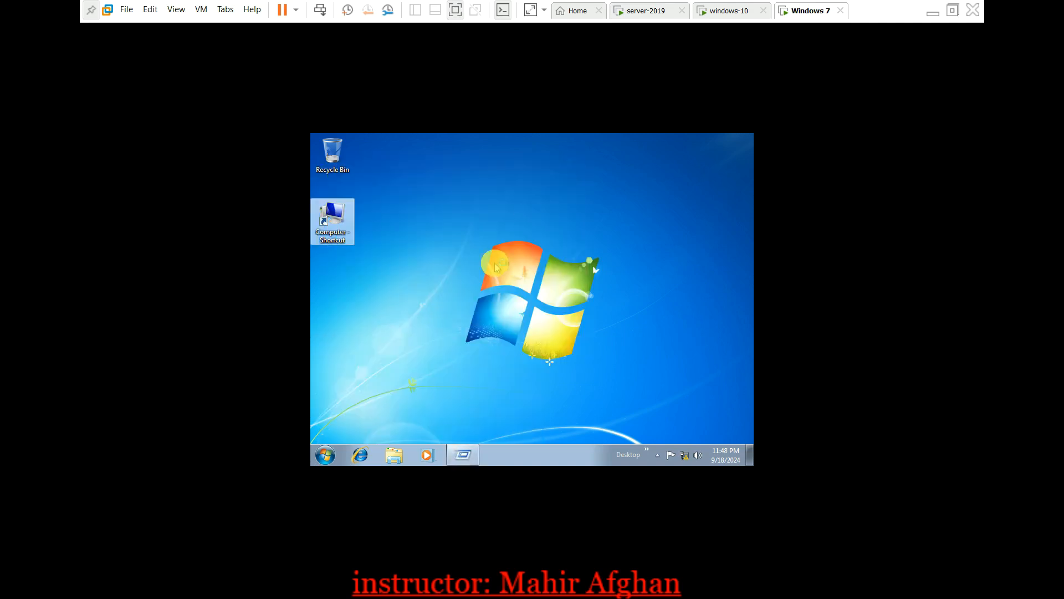
pyautogui.click(574, 162)
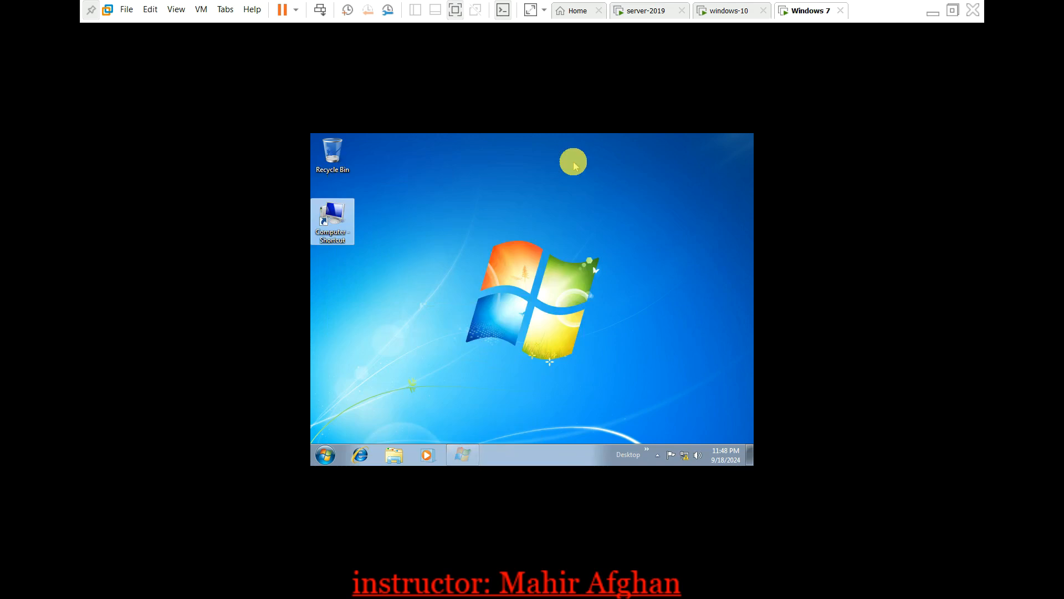
# Launch sysdm.cpl and view WIN-7's Computer Name/Domain Changes settings, then close them
pyautogui.press('super+r')
pyautogui.write('s')
pyautogui.press('Down')
pyautogui.press('Return')
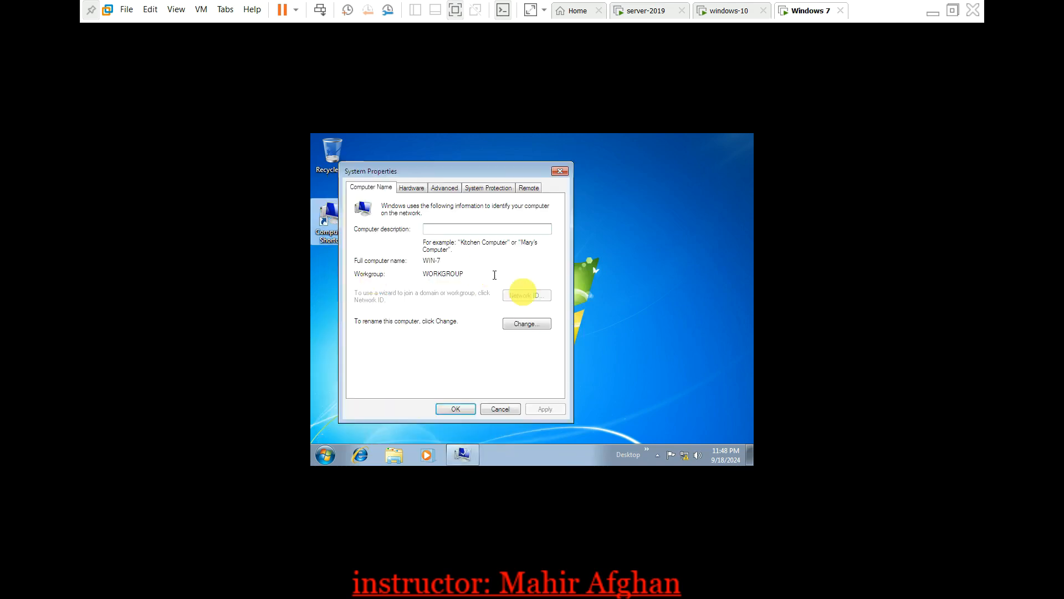
pyautogui.click(527, 323)
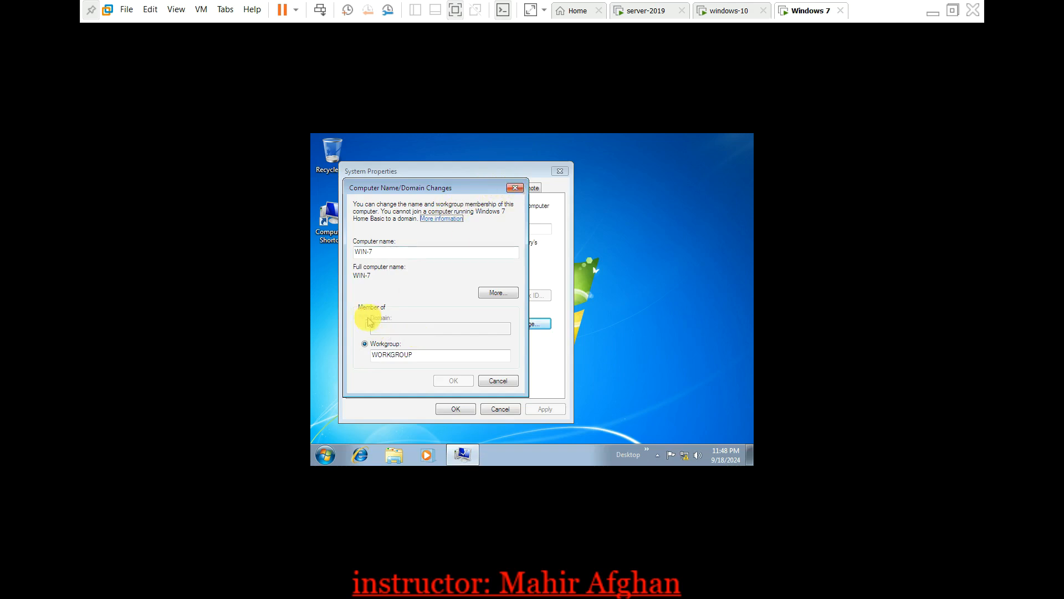
pyautogui.click(515, 187)
# Close Windows 7's System Properties and switch to the windows-10 VM
pyautogui.click(560, 171)
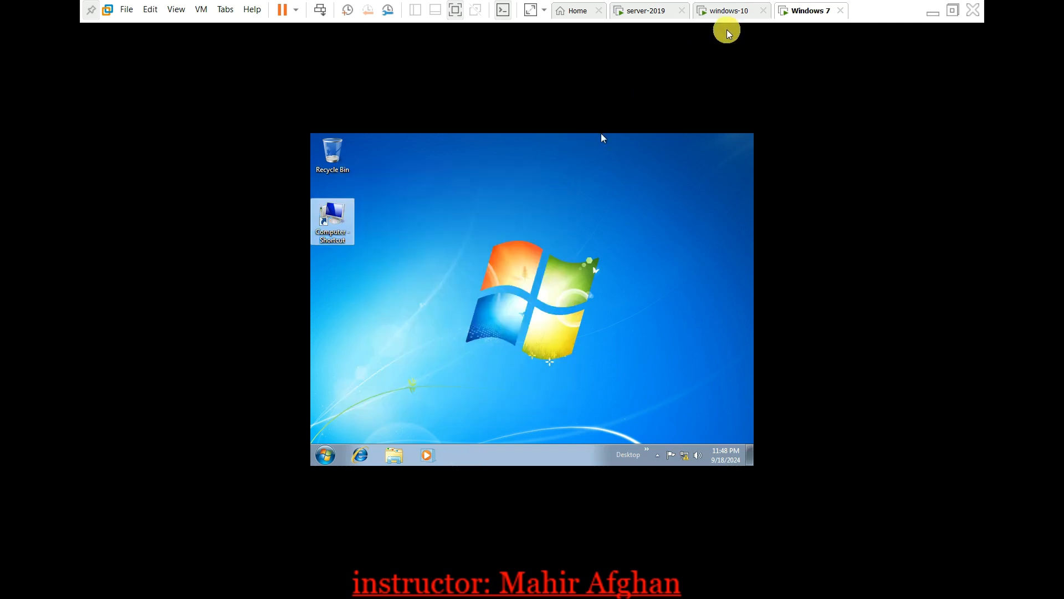
pyautogui.click(728, 10)
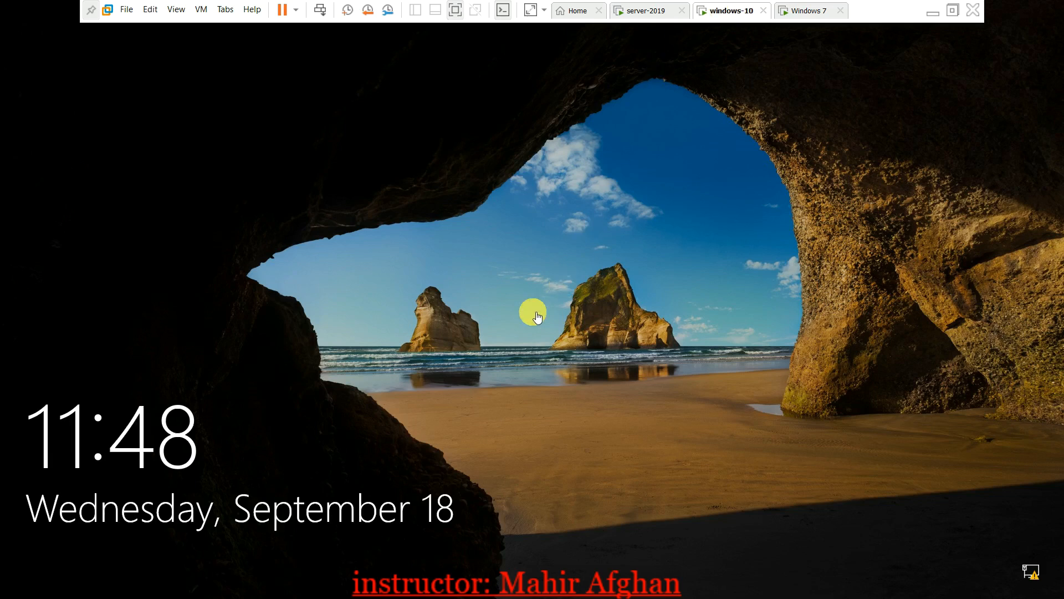
# Sign in to Windows 10 with the account password, then switch to server-2019's DNS Manager
pyautogui.click(516, 327)
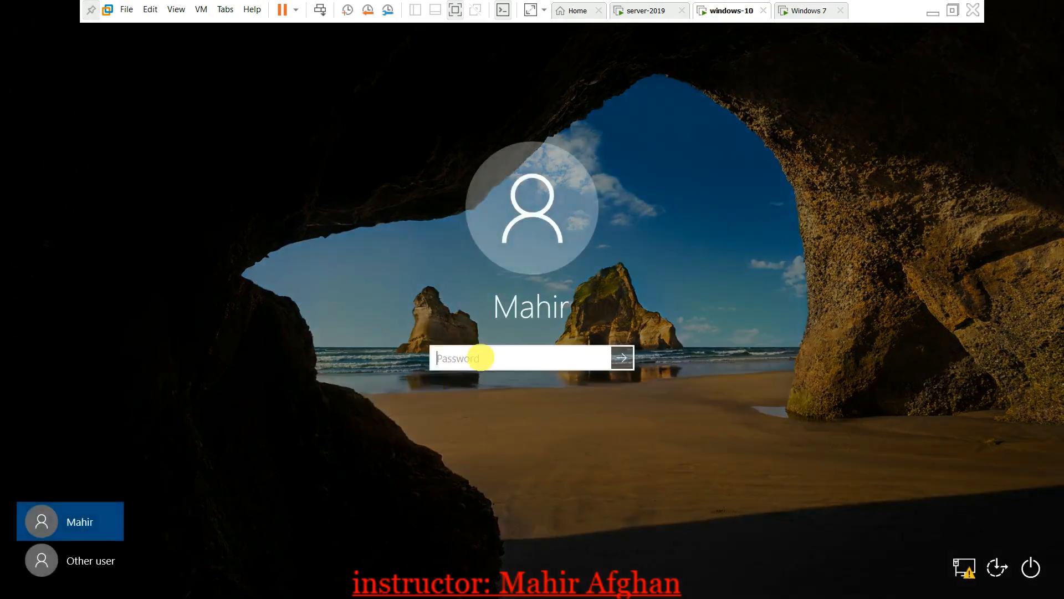
pyautogui.write('•••••')
pyautogui.press('Return')
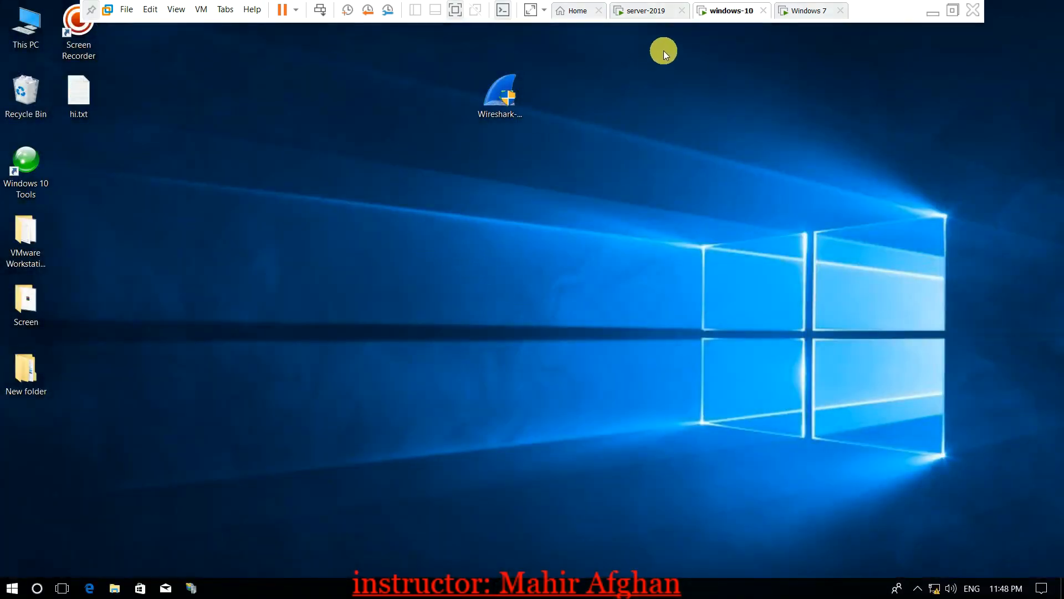
pyautogui.click(646, 10)
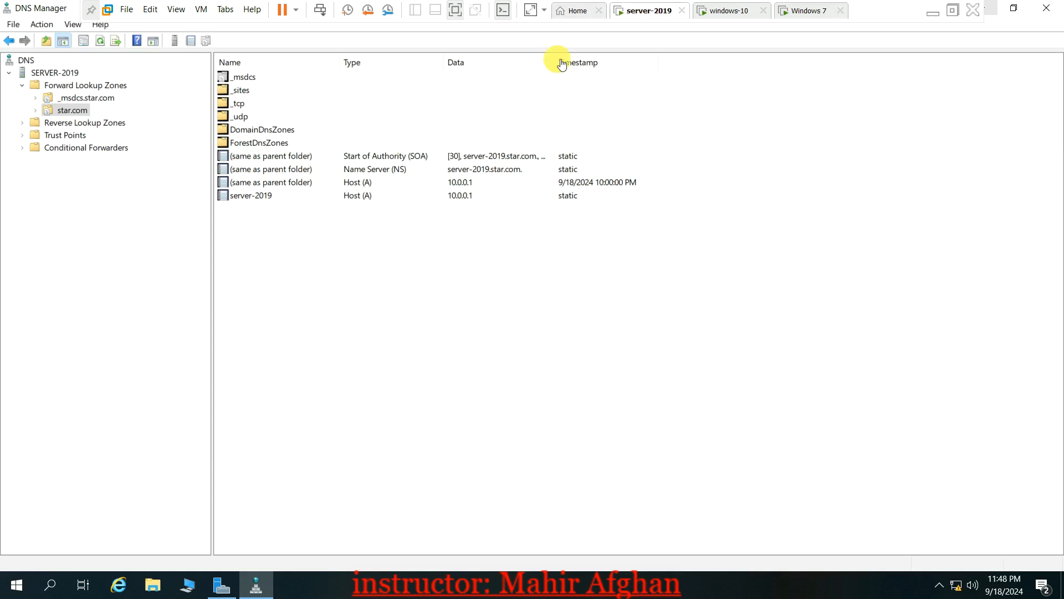
# Refresh the star.com zone to reveal virtual-PC's Host (A) record at 10.0.0.14
pyautogui.rightClick(331, 269)
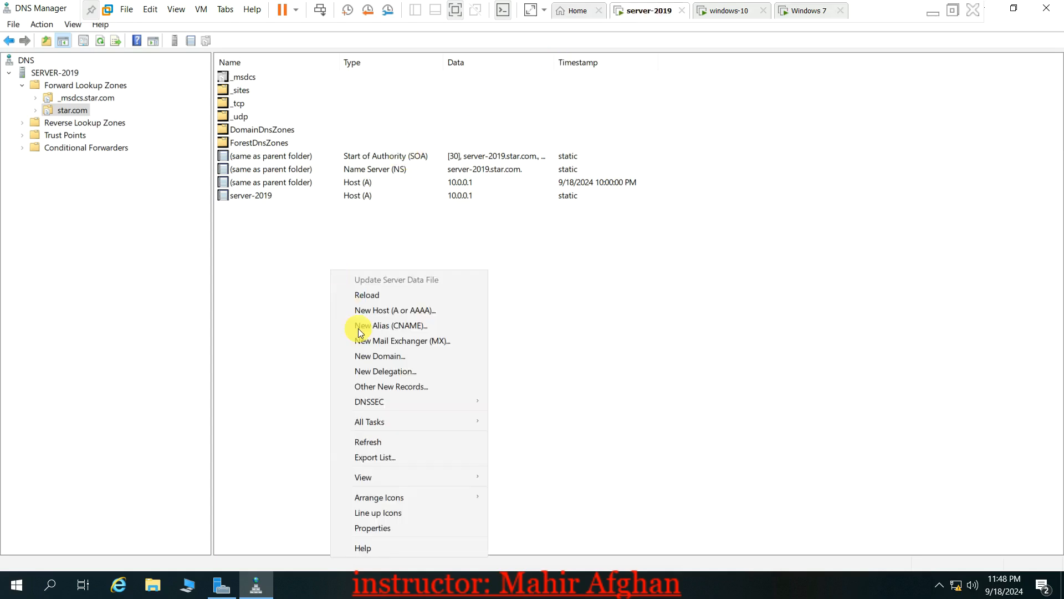
pyautogui.click(374, 441)
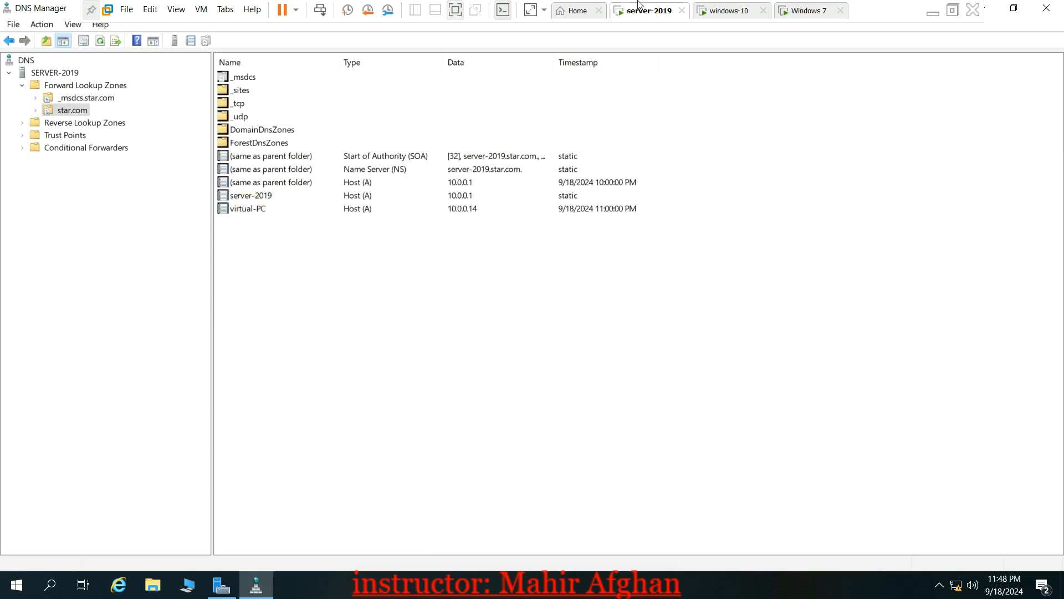
pyautogui.click(378, 209)
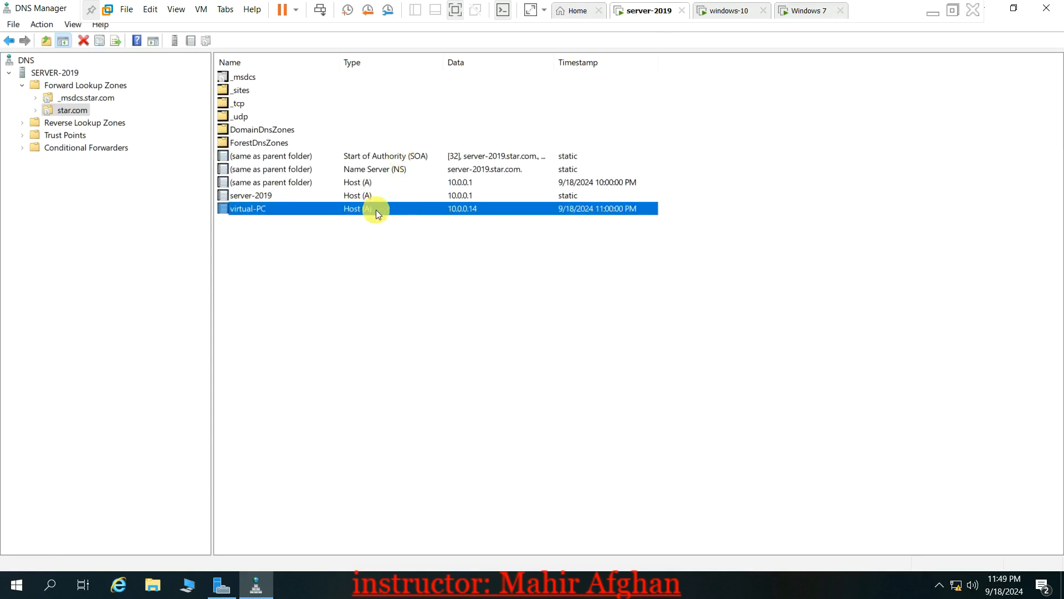
# Refresh the 10.in-addr.arpa reverse zone, return to star.com, and close DNS Manager
pyautogui.click(82, 125)
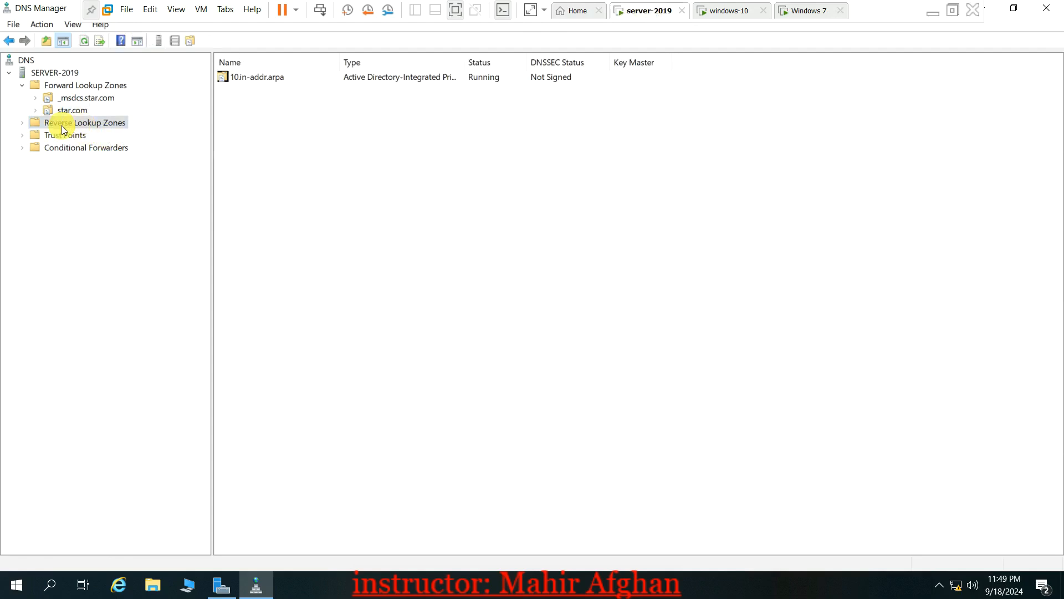
pyautogui.click(23, 123)
pyautogui.click(60, 136)
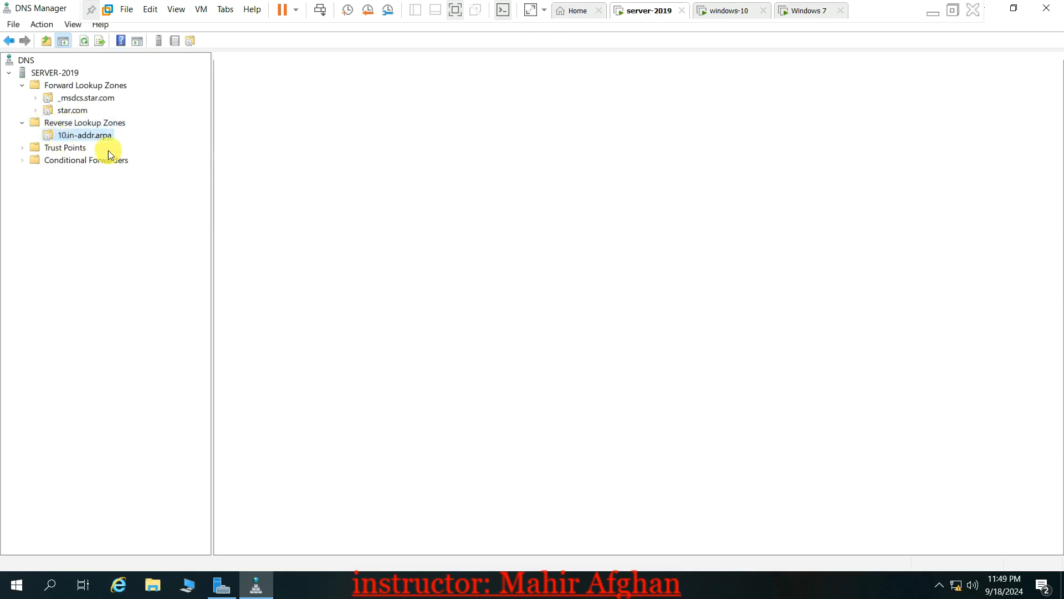
pyautogui.rightClick(285, 222)
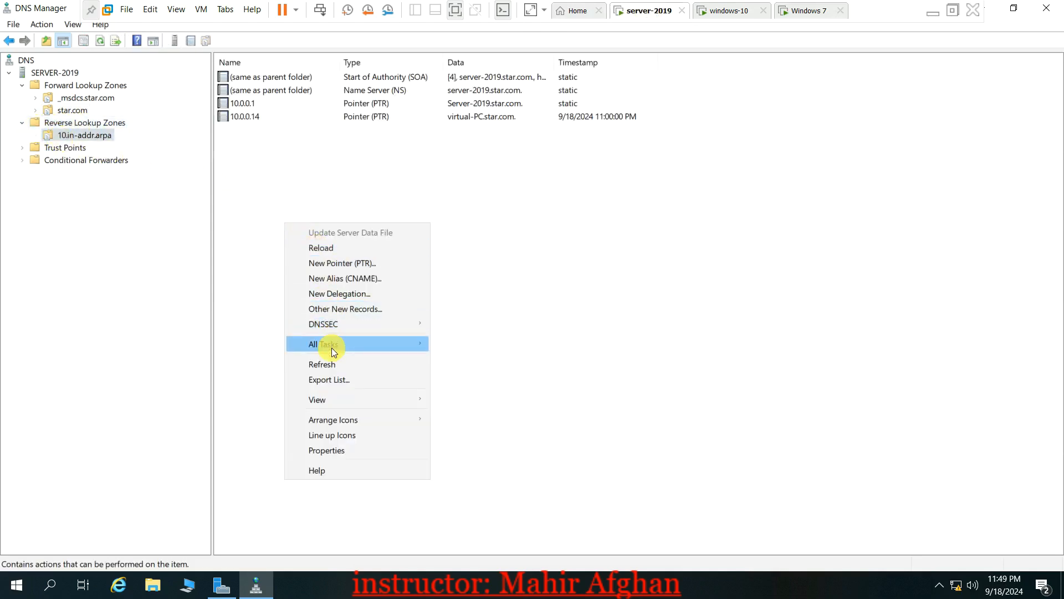
pyautogui.click(328, 364)
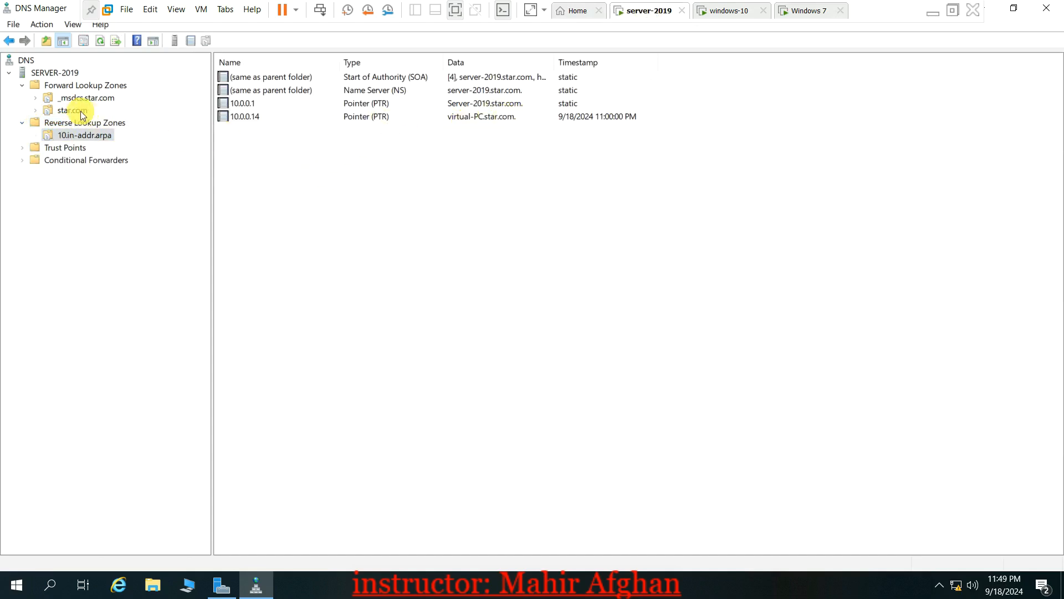
pyautogui.click(73, 112)
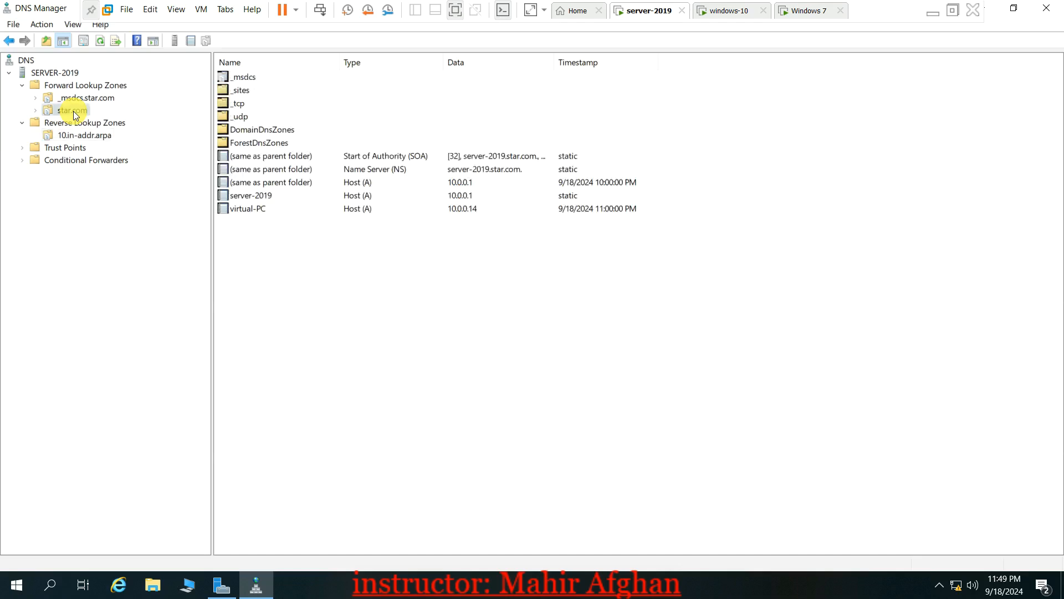
pyautogui.click(1046, 8)
# Launch Active Directory Users and Computers and open VIRTUAL-PC's computer account properties
pyautogui.click(962, 36)
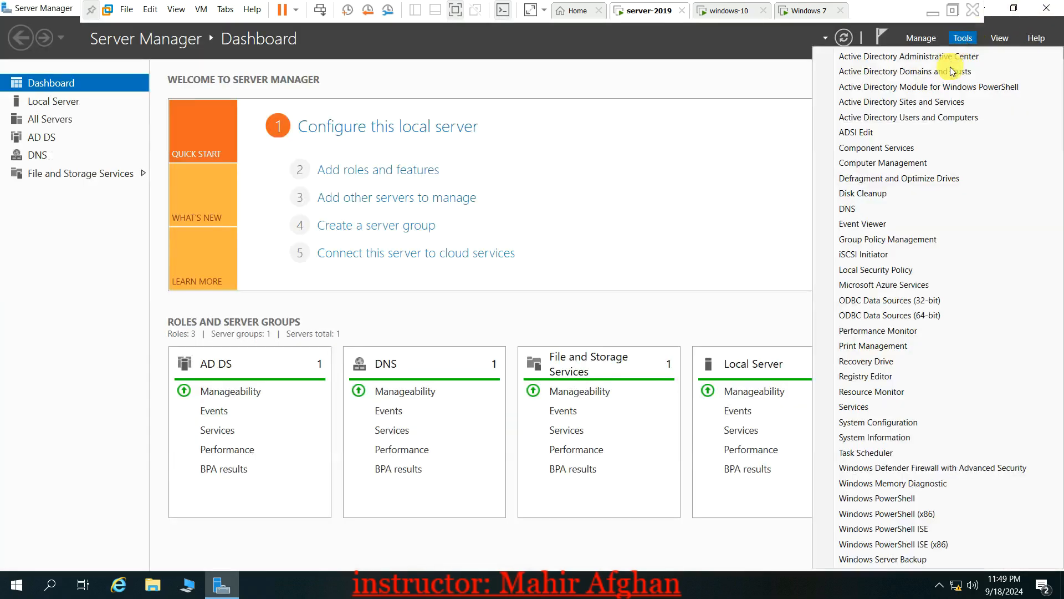
pyautogui.click(867, 126)
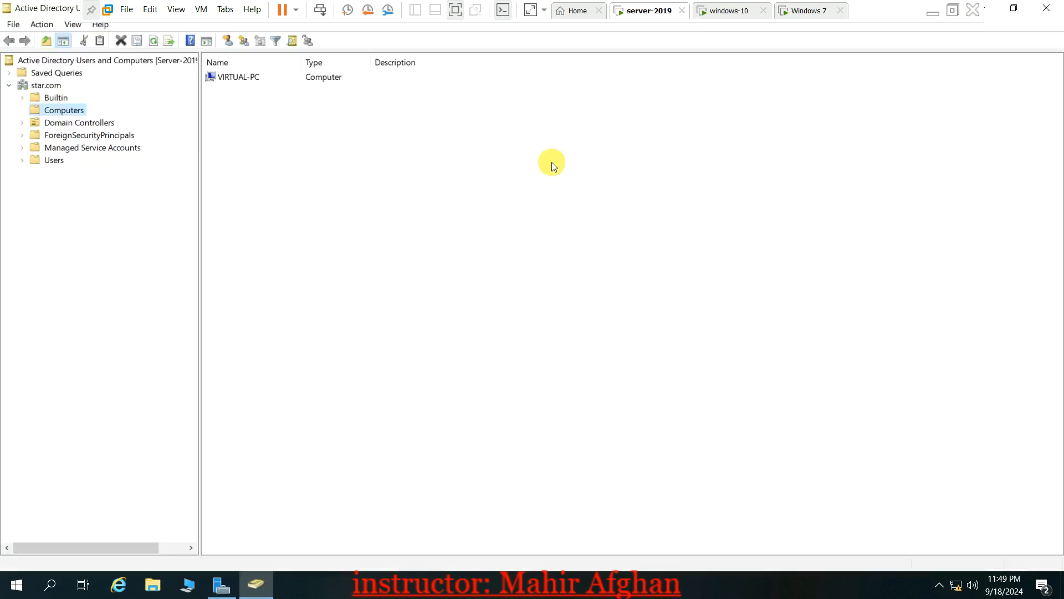
pyautogui.click(267, 81)
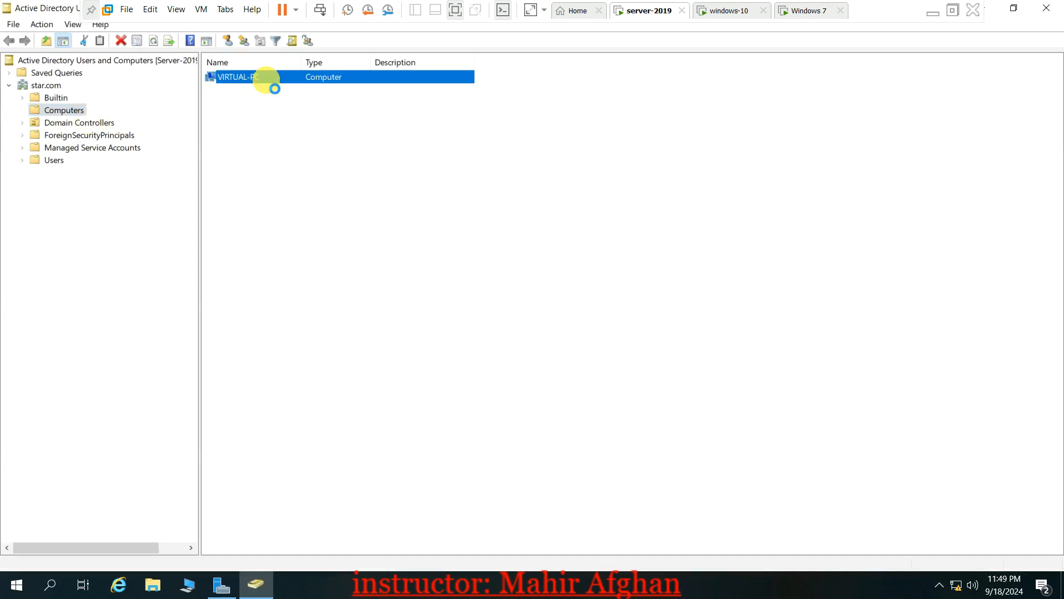
pyautogui.rightClick(267, 80)
pyautogui.click(309, 227)
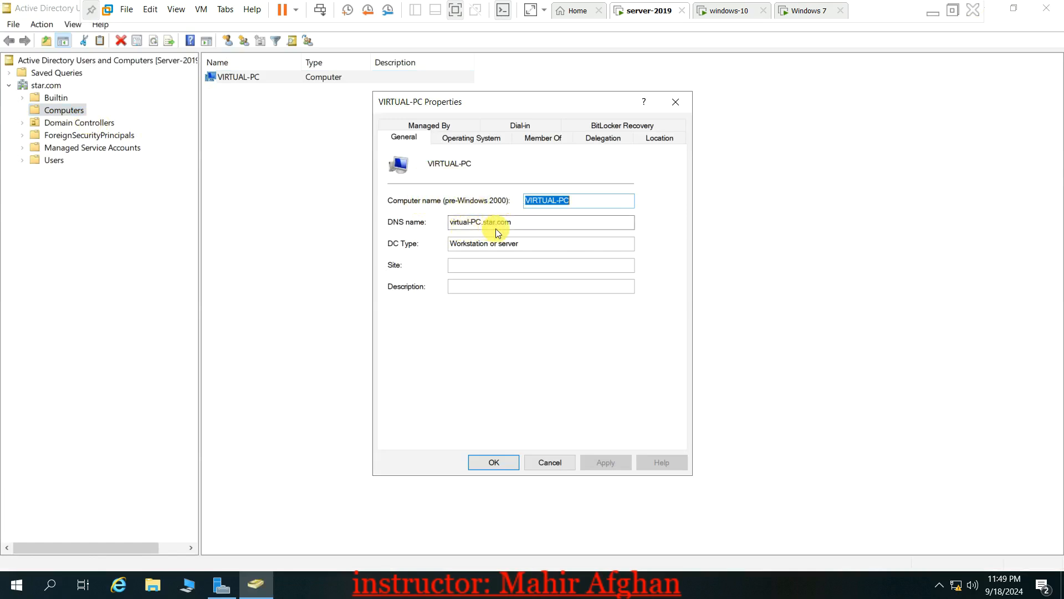
# Confirm VIRTUAL-PC runs Windows 10 Pro 10.0 (16299), close properties, and return to windows-10
pyautogui.click(464, 143)
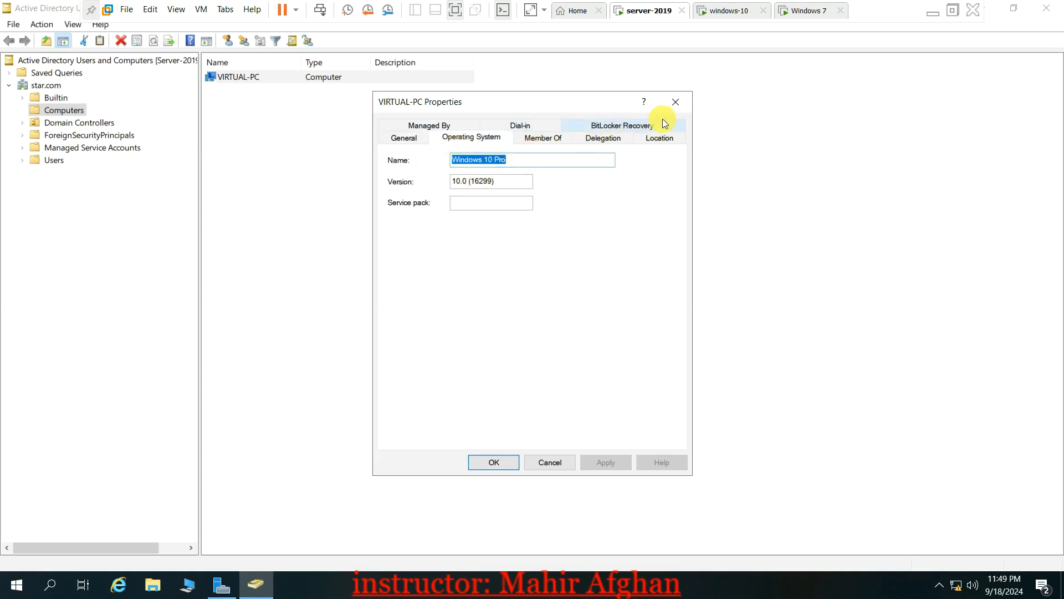
pyautogui.click(676, 101)
pyautogui.click(456, 118)
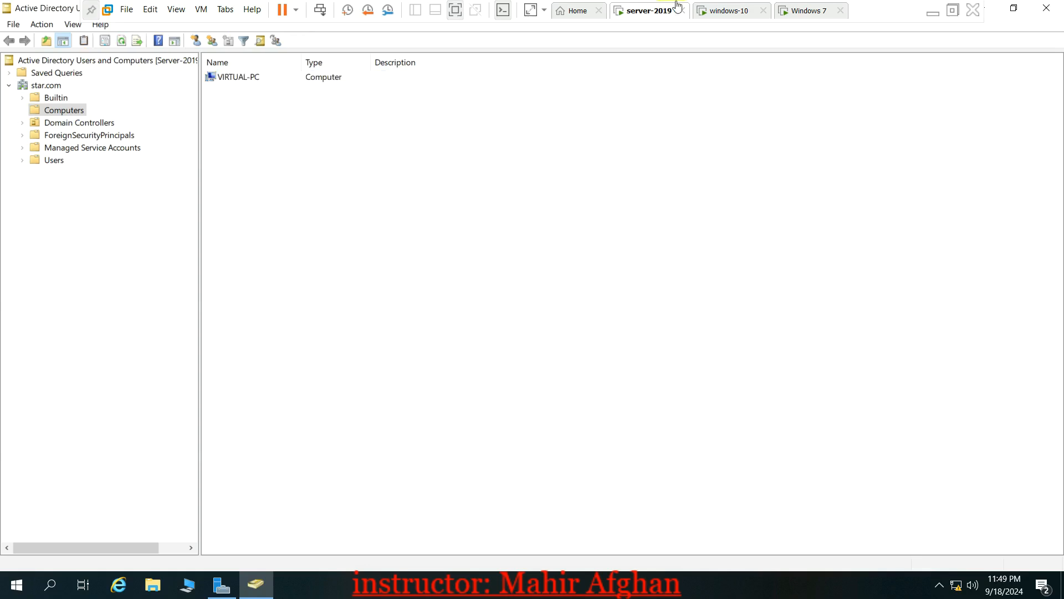
pyautogui.click(731, 11)
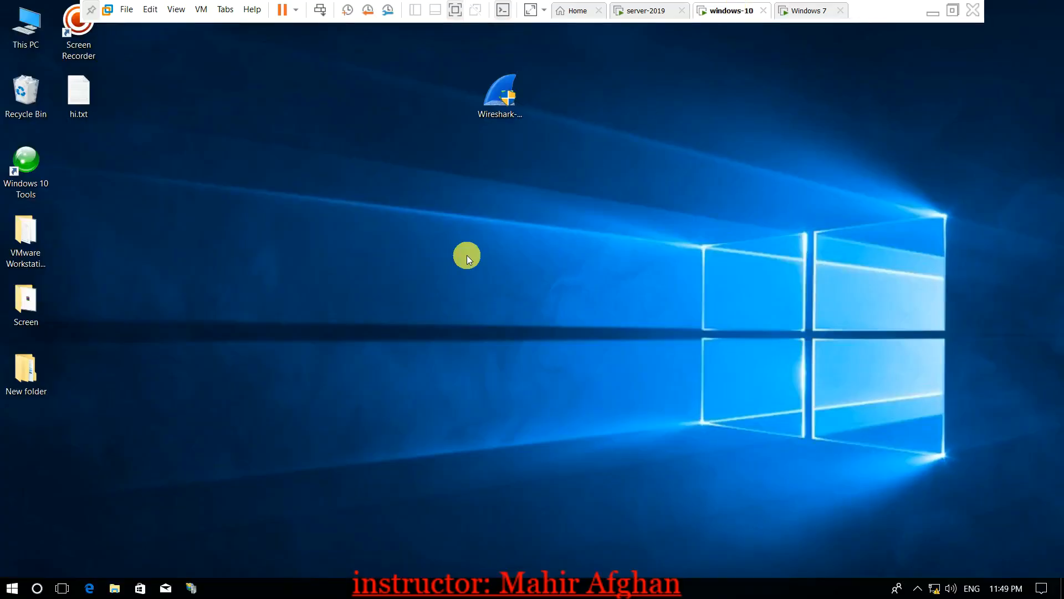
pyautogui.click(39, 588)
pyautogui.write('cmd')
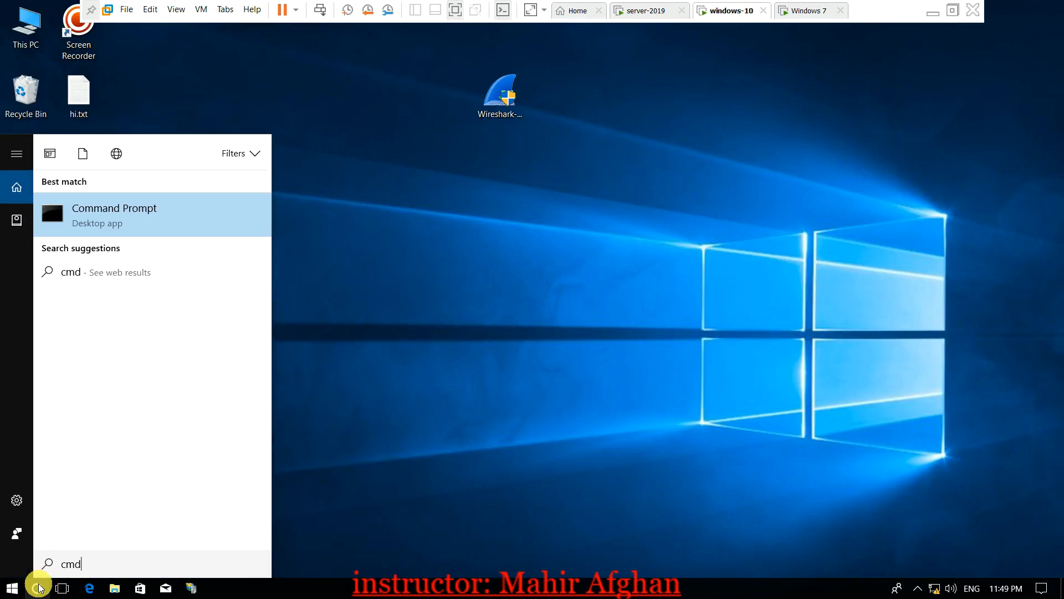
pyautogui.press('Return')
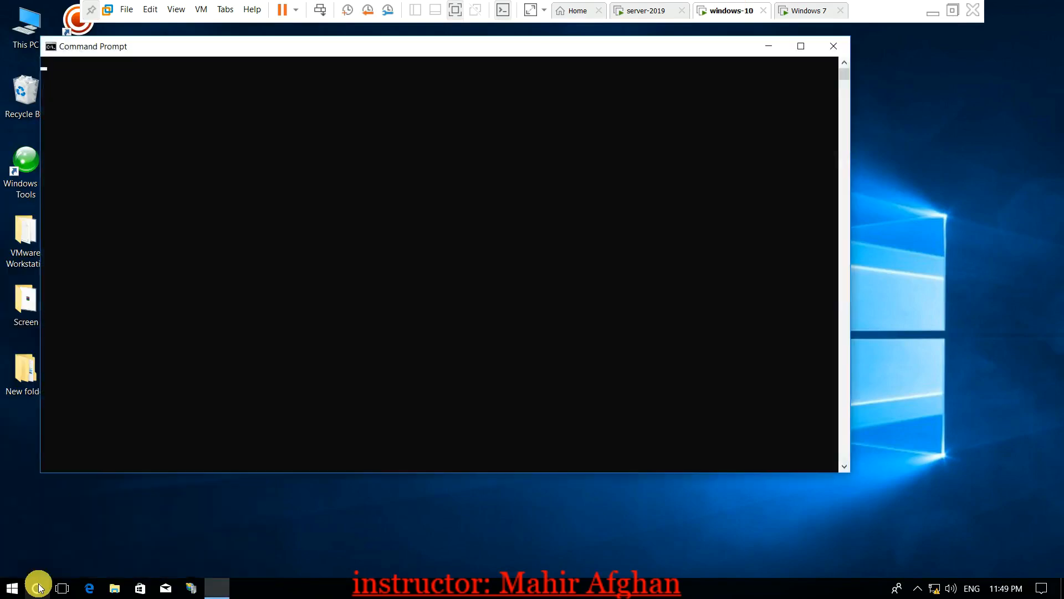
pyautogui.write('net s')
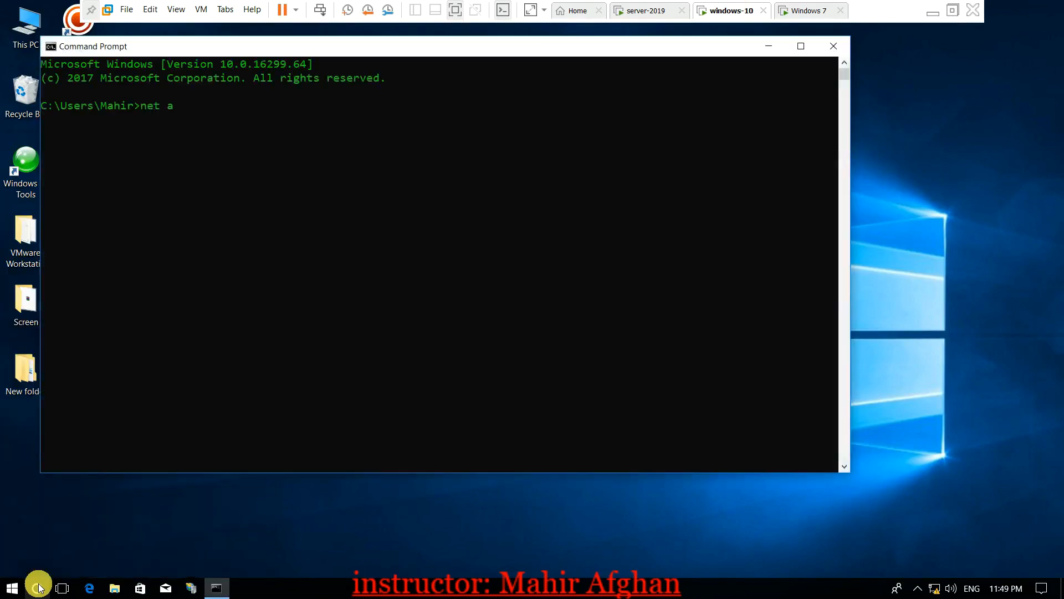
pyautogui.write('hare')
pyautogui.press('BackSpace')
pyautogui.press('BackSpace')
pyautogui.press('BackSpace')
pyautogui.press('BackSpace')
pyautogui.press('BackSpace')
pyautogui.write('account')
pyautogui.press('BackSpace')
pyautogui.press('BackSpace')
pyautogui.press('BackSpace')
pyautogui.press('BackSpace')
pyautogui.write('ounts')
pyautogui.press('Return')
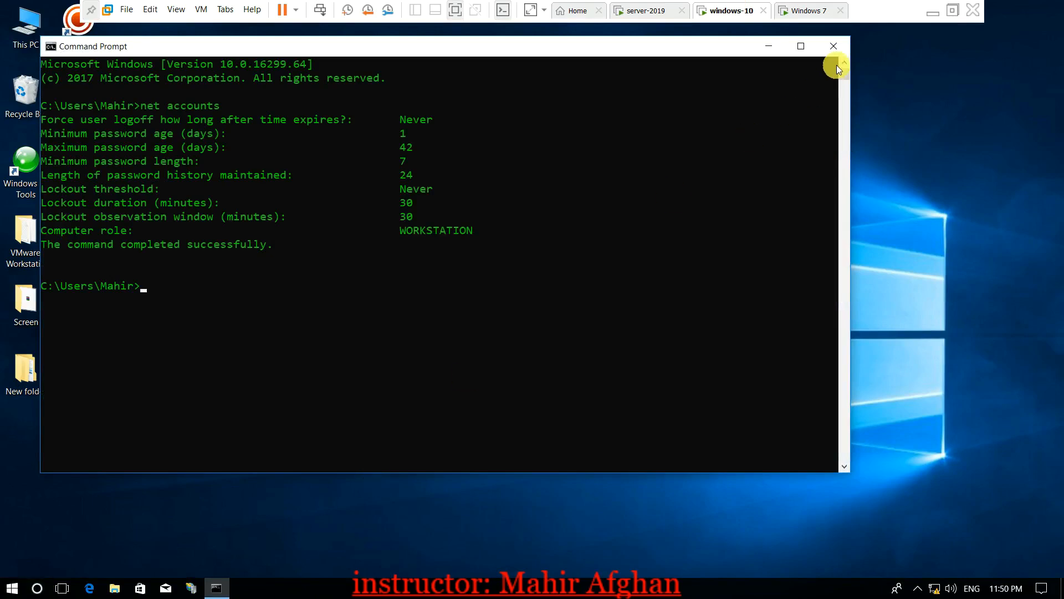
pyautogui.click(834, 46)
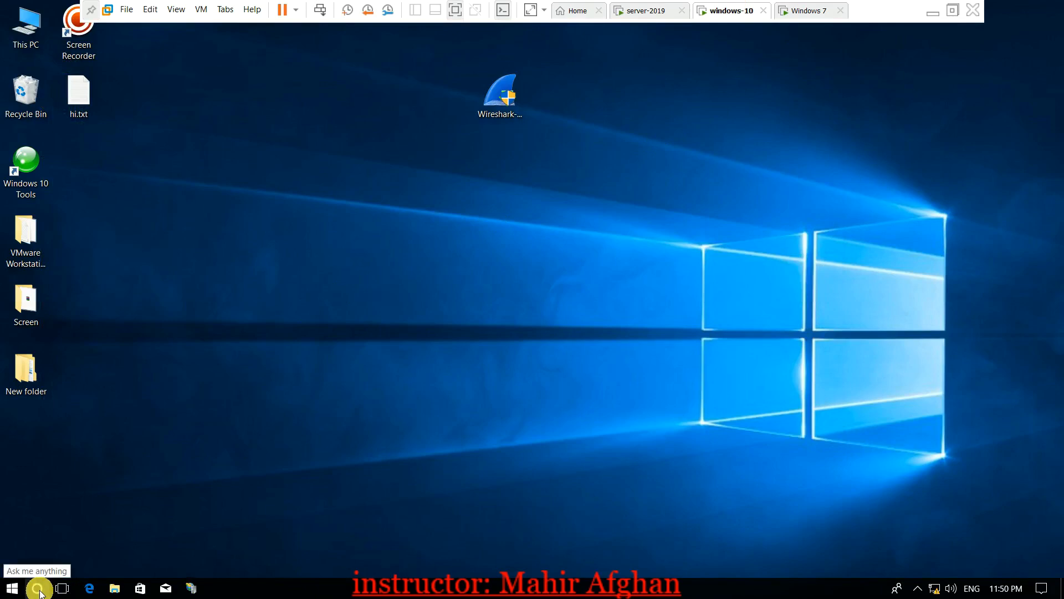
# Launch lusrmgr.msc and start a new user in the local Users list
pyautogui.press('super+r')
pyautogui.write('l')
pyautogui.write('usr.')
pyautogui.write('mgr.msc')
pyautogui.press('Return')
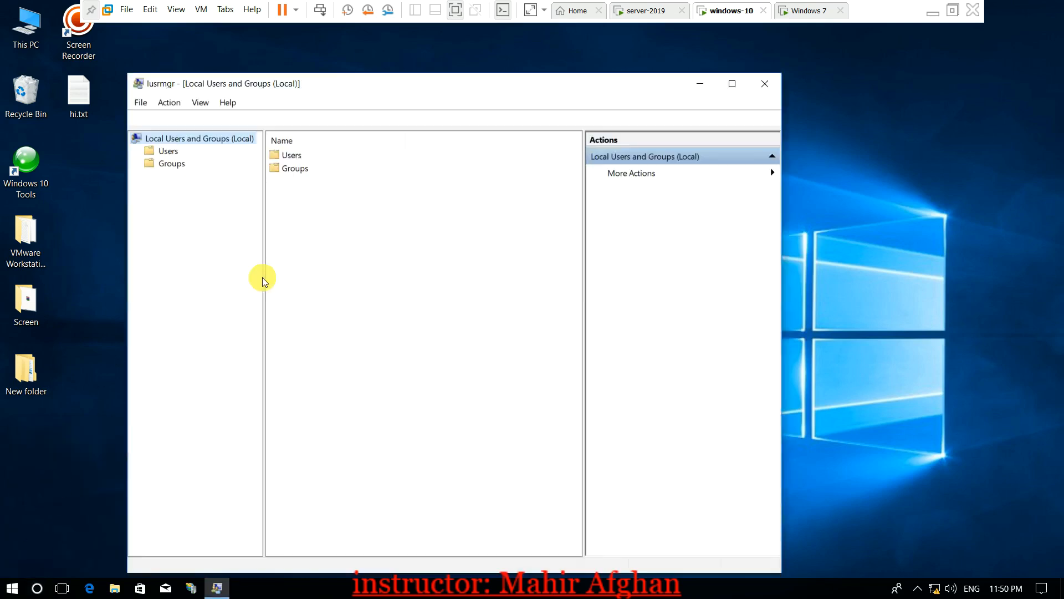
pyautogui.click(173, 151)
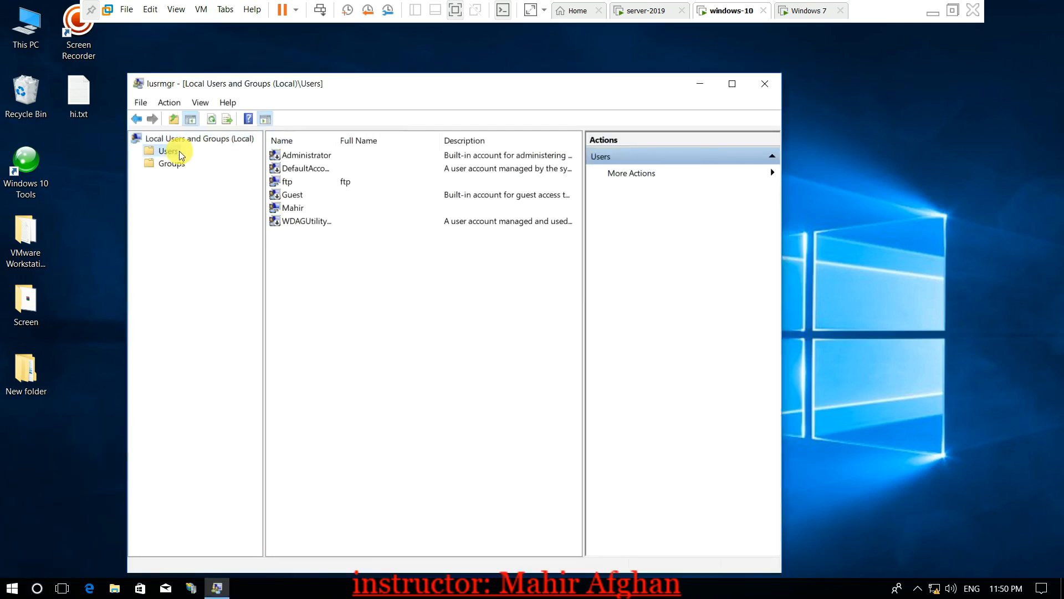
pyautogui.rightClick(354, 274)
pyautogui.click(387, 285)
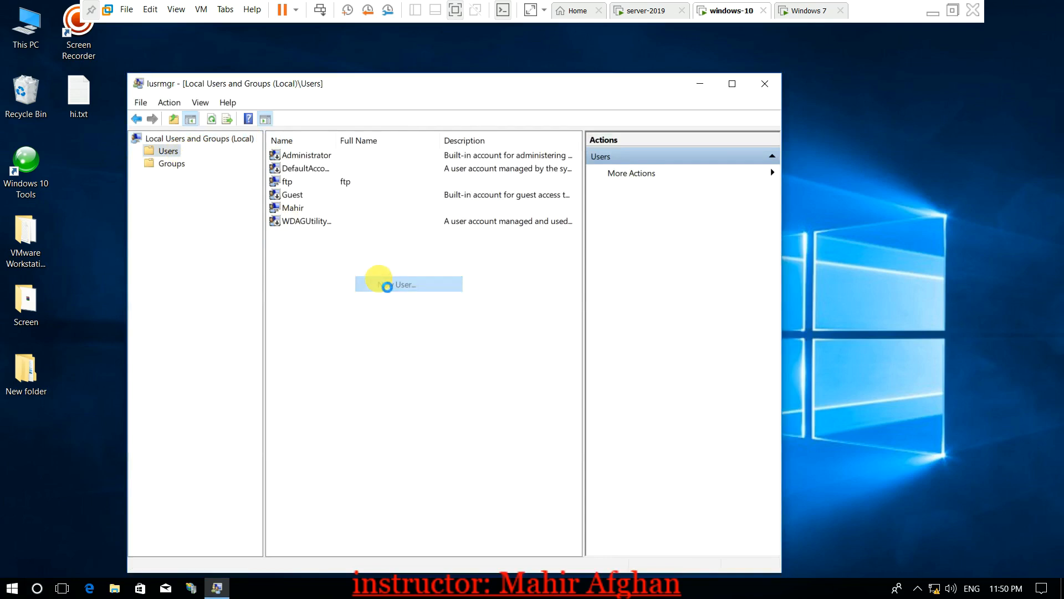
# Enter user khan with a short password, untick must-change at next logon, and attempt creation
pyautogui.write('khan')
pyautogui.press('Tab')
pyautogui.write('12345')
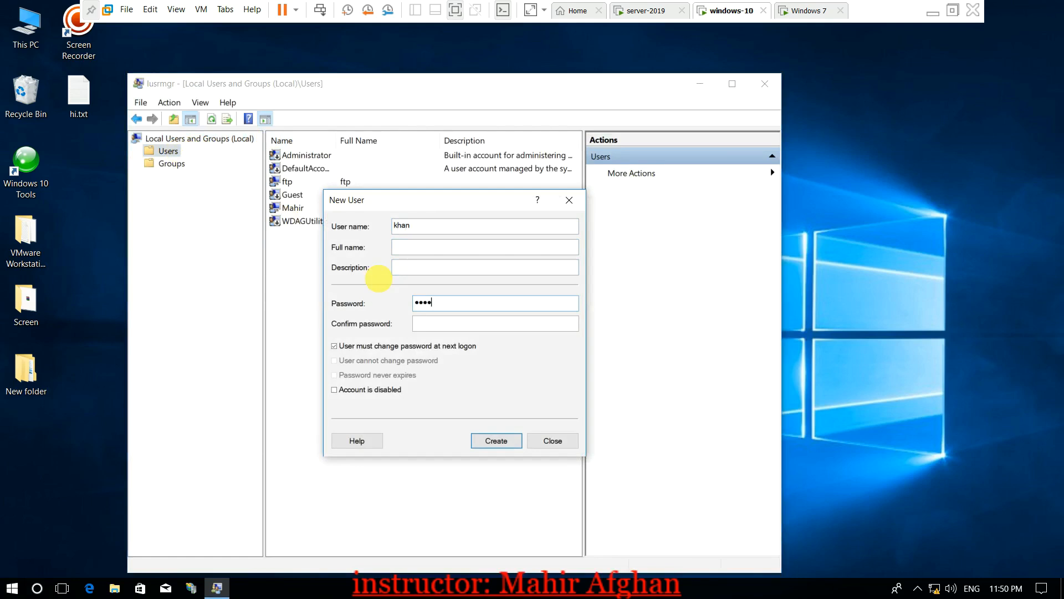
pyautogui.press('Tab')
pyautogui.write('12345')
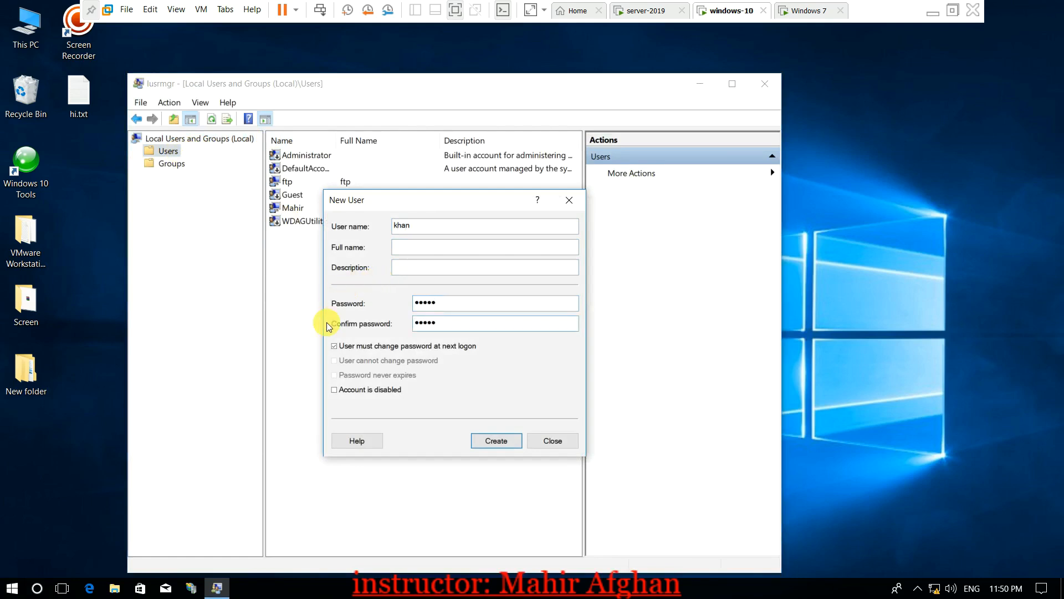
pyautogui.click(340, 346)
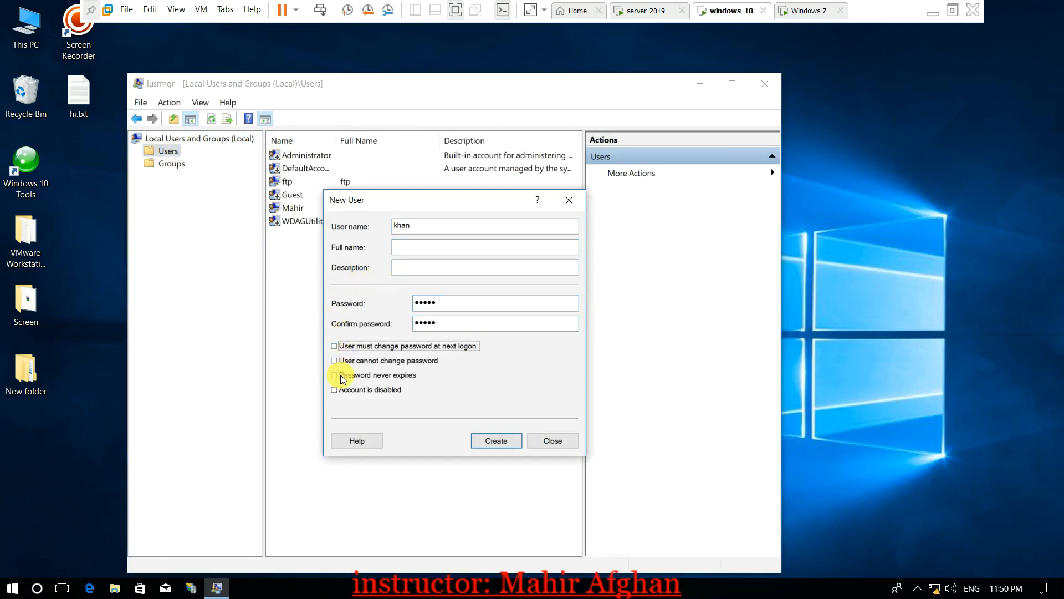
pyautogui.click(495, 441)
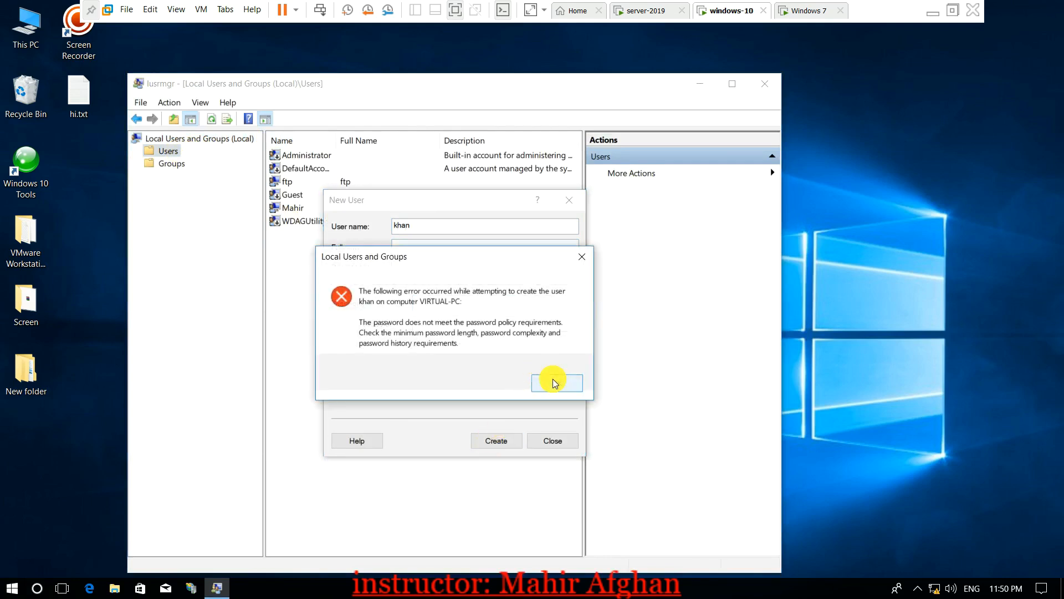
# After the password policy error, enter a longer compliant password and create khan
pyautogui.click(581, 257)
pyautogui.click(482, 302)
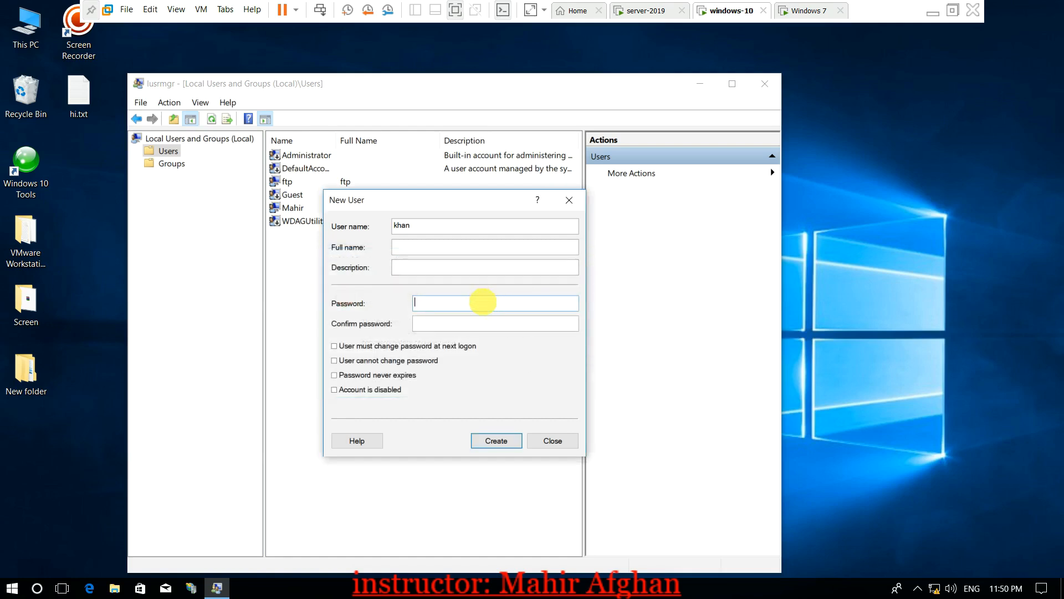
pyautogui.write('12345671234567')
pyautogui.press('Return')
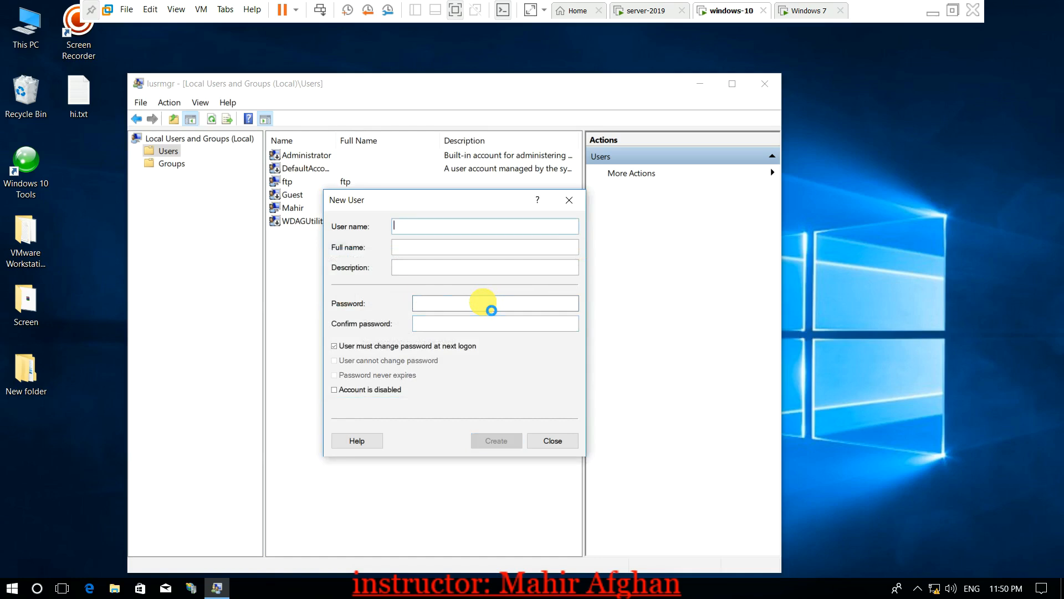
pyautogui.click(564, 202)
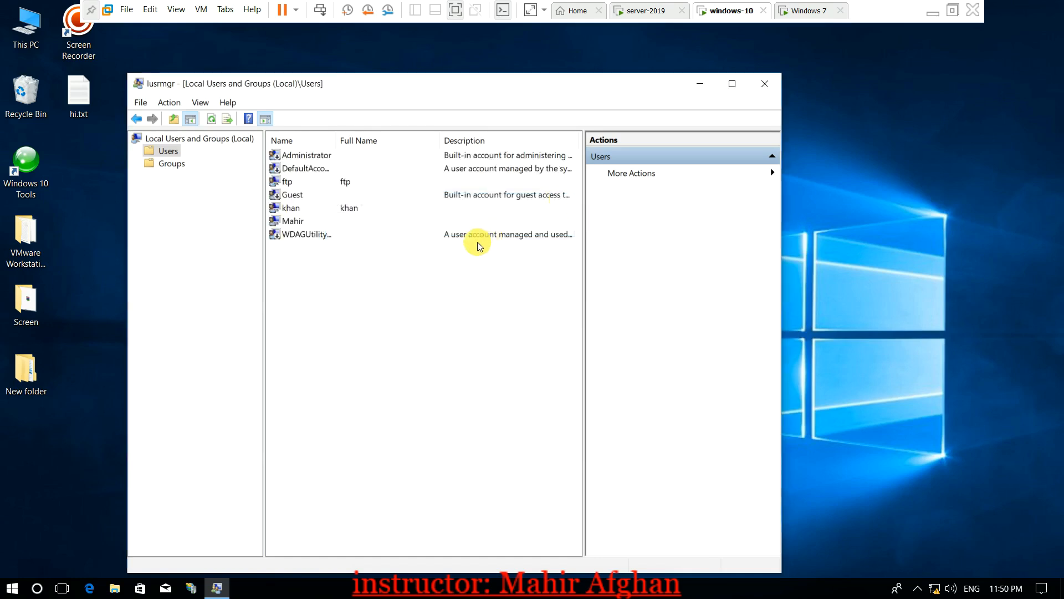
# Check the new khan account in the list and close Local Users and Groups
pyautogui.click(307, 207)
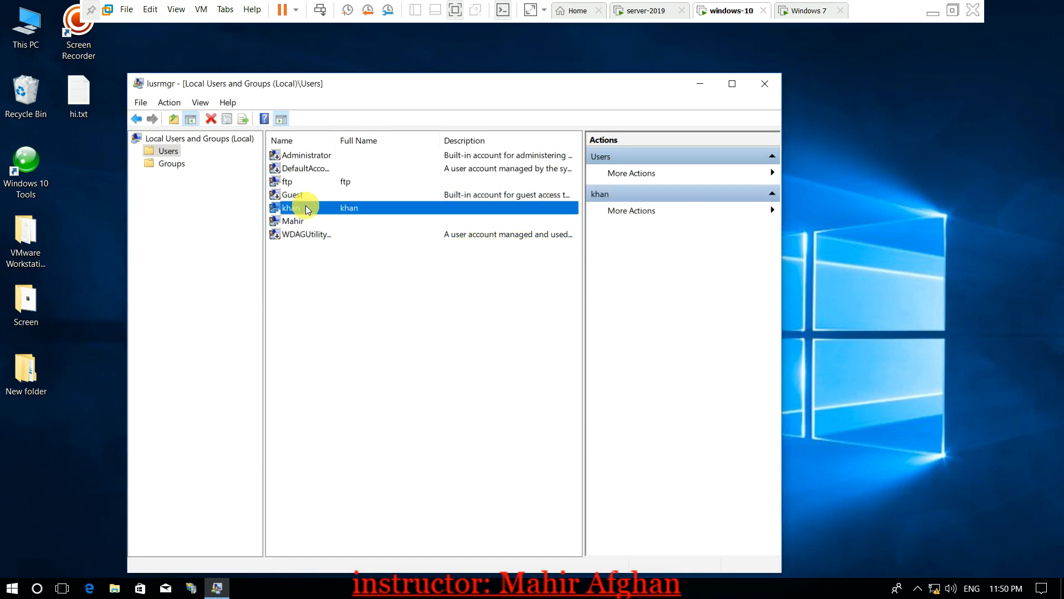
pyautogui.click(347, 291)
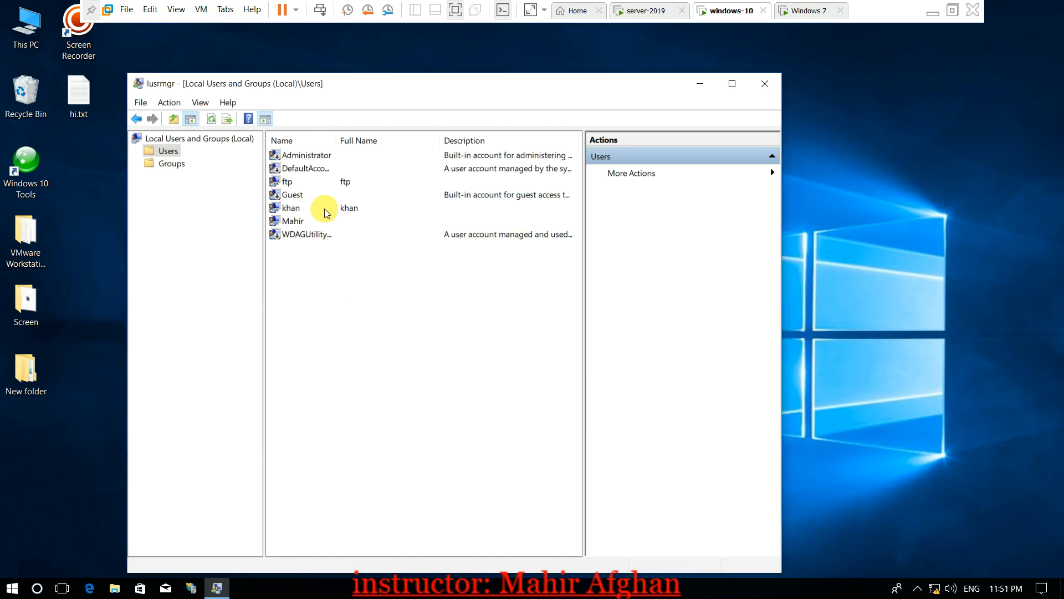
pyautogui.click(765, 87)
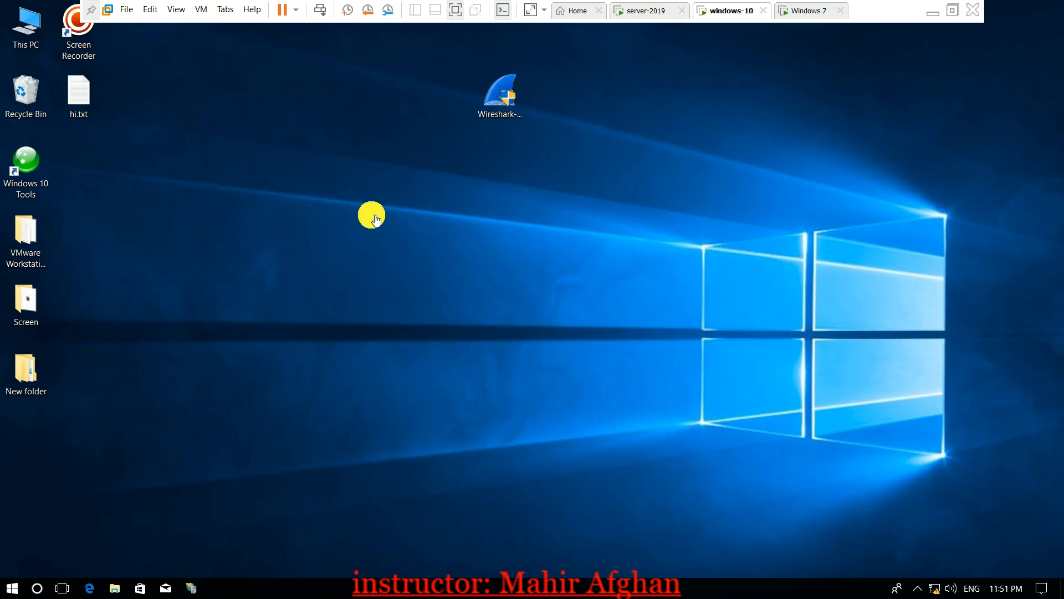
# Show the star.com Users list on server-2019, then switch to the windows-10 VM
pyautogui.click(627, 9)
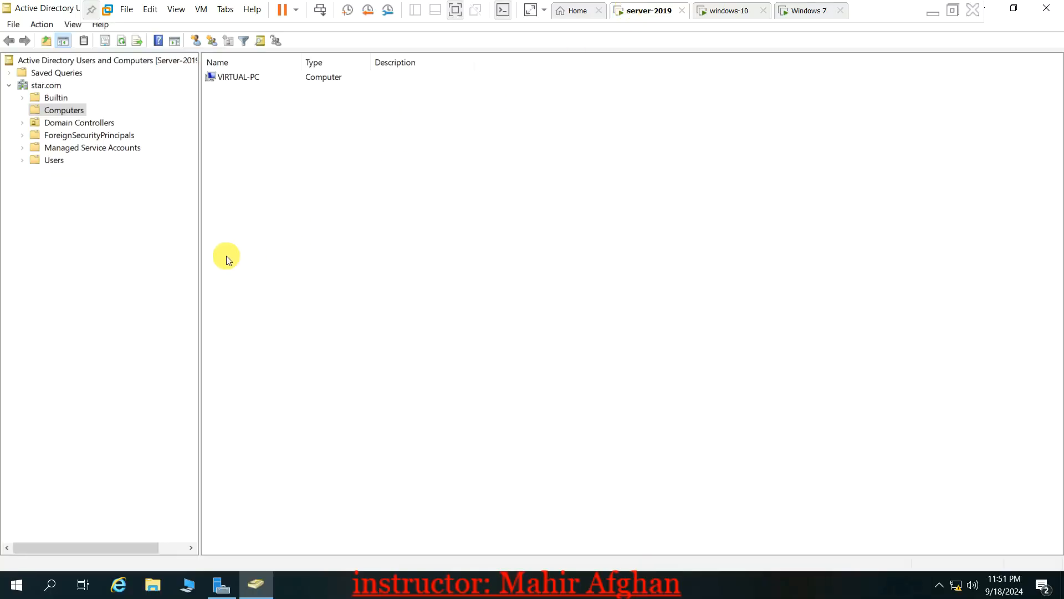
pyautogui.click(62, 161)
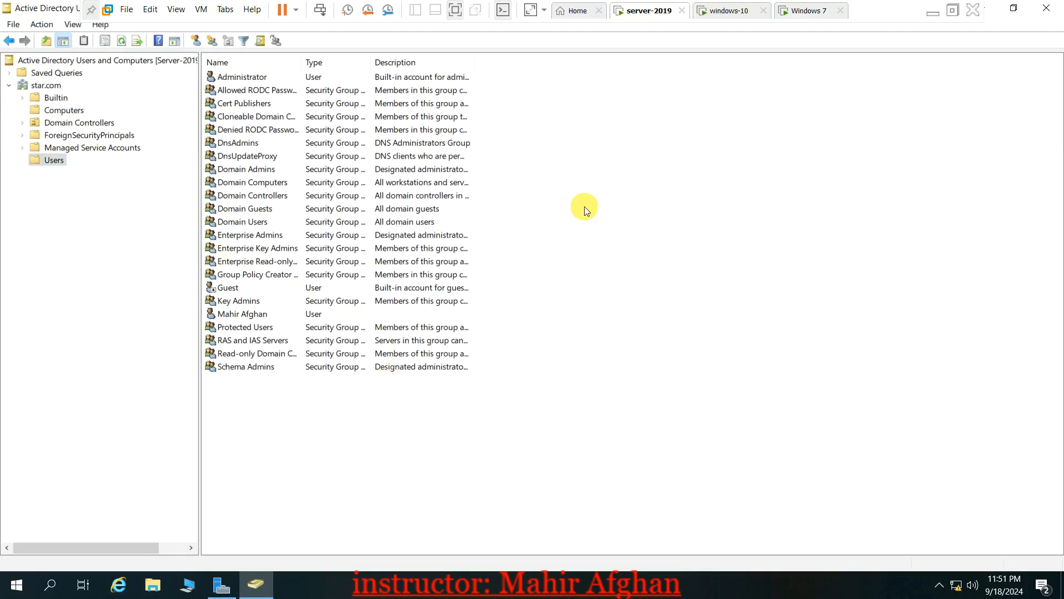
pyautogui.click(736, 15)
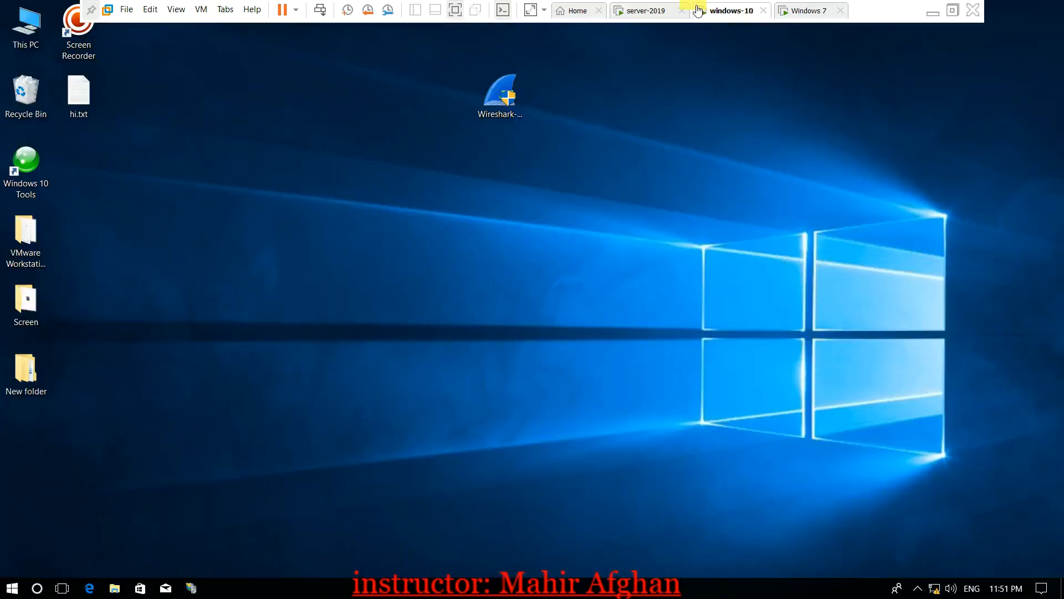
# Flip between the server-2019 and windows-10 VMs, then minimize VMware to the host desktop
pyautogui.click(660, 9)
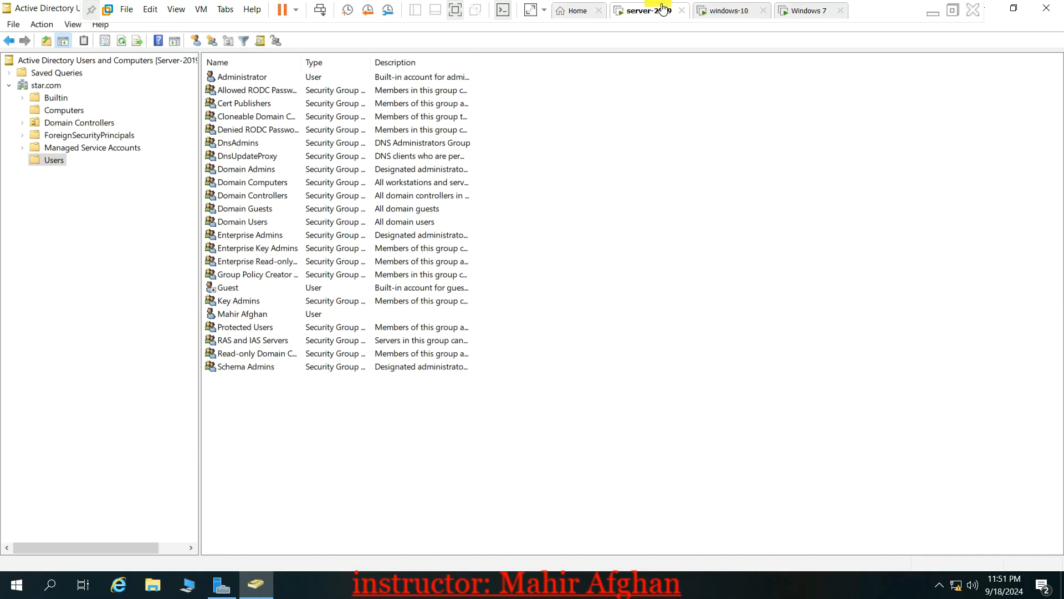
pyautogui.click(743, 11)
pyautogui.click(674, 14)
pyautogui.click(714, 11)
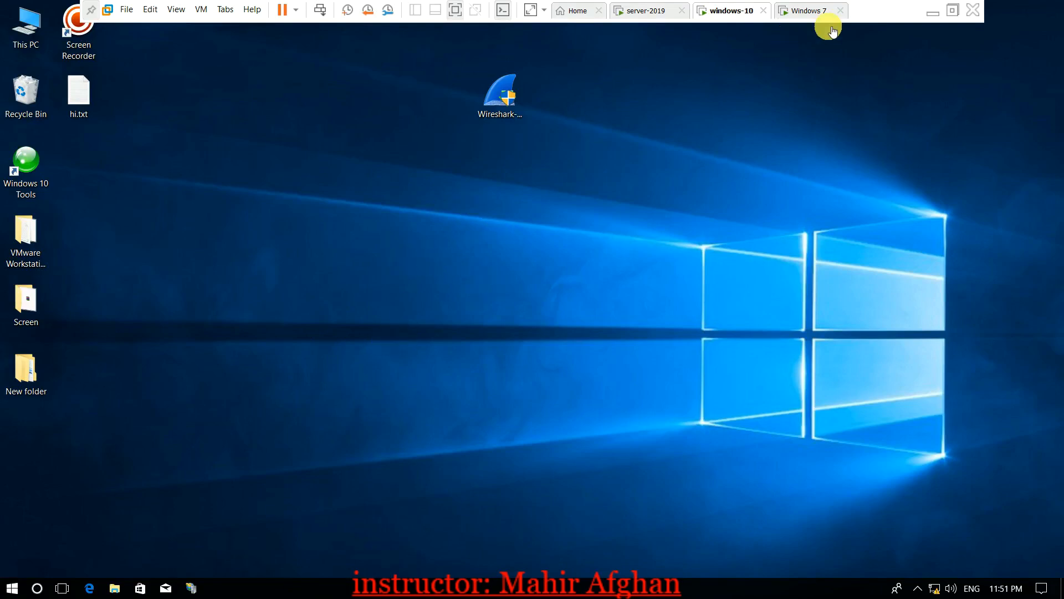
pyautogui.click(932, 15)
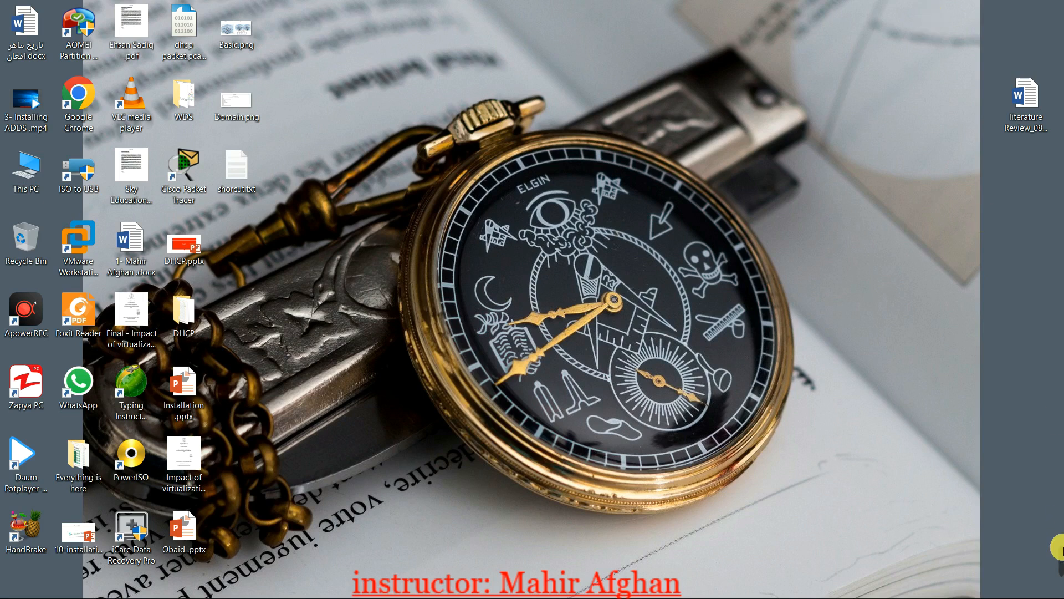
pyautogui.moveTo(1061, 552)
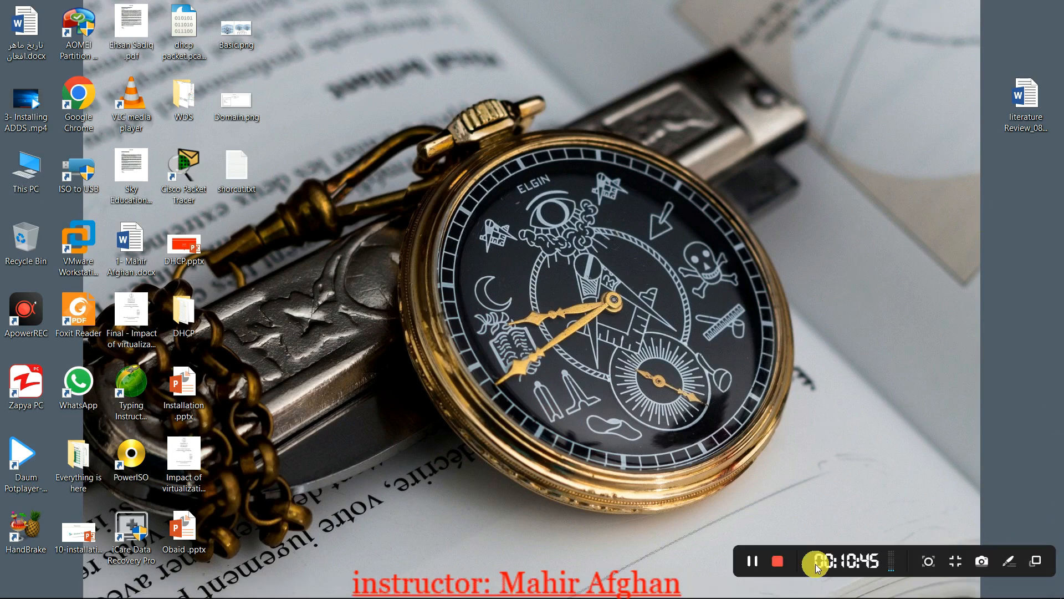